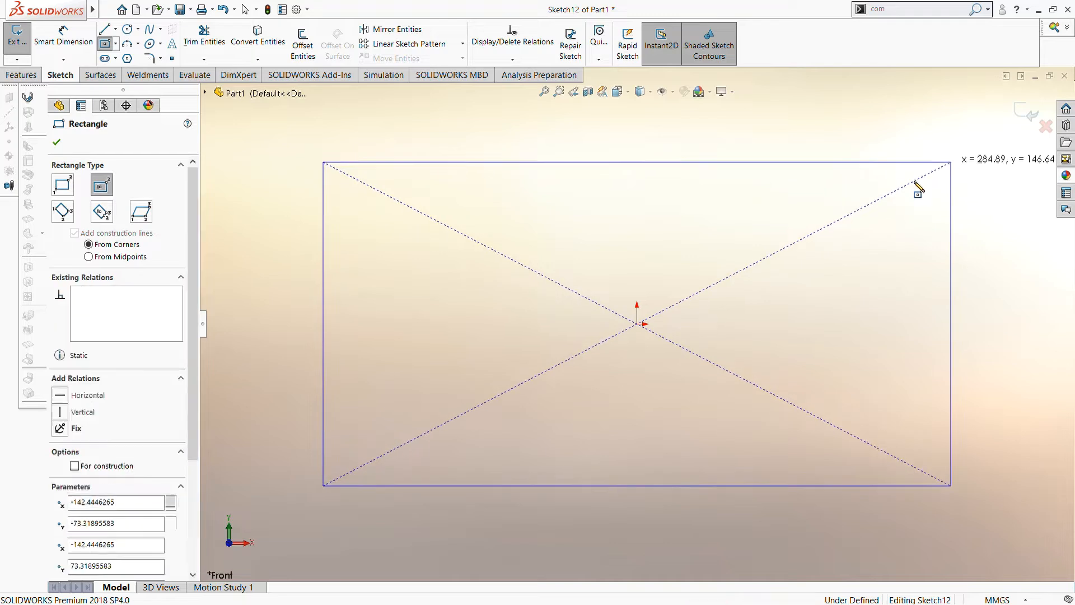
- Draw a line from the rectangle's left edge midpoint to its upper-right corner, and trim away the outline above it
key(Escape)
key(l)
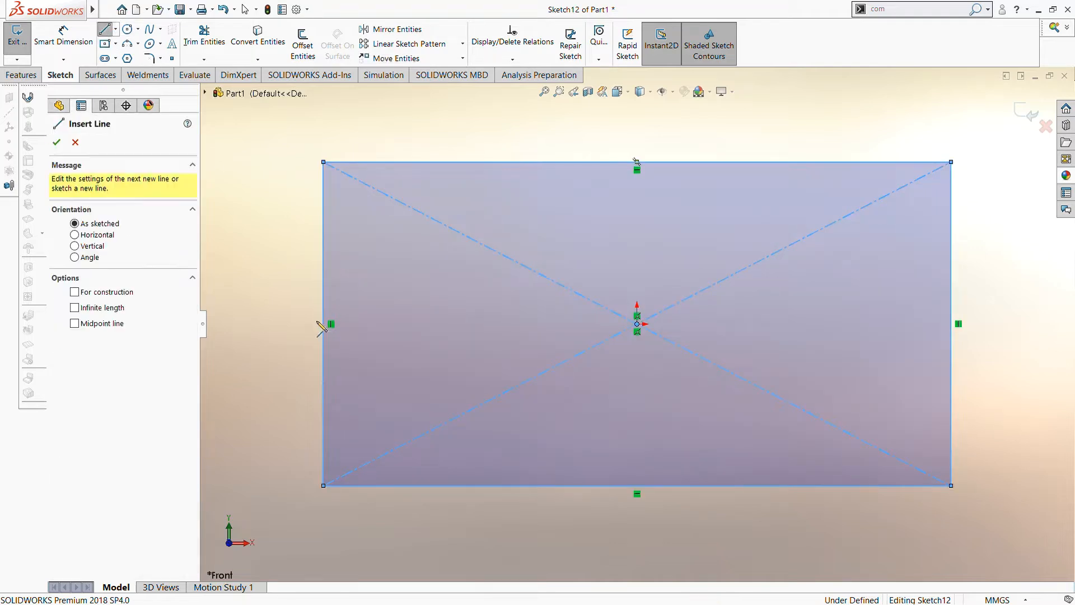
click(323, 323)
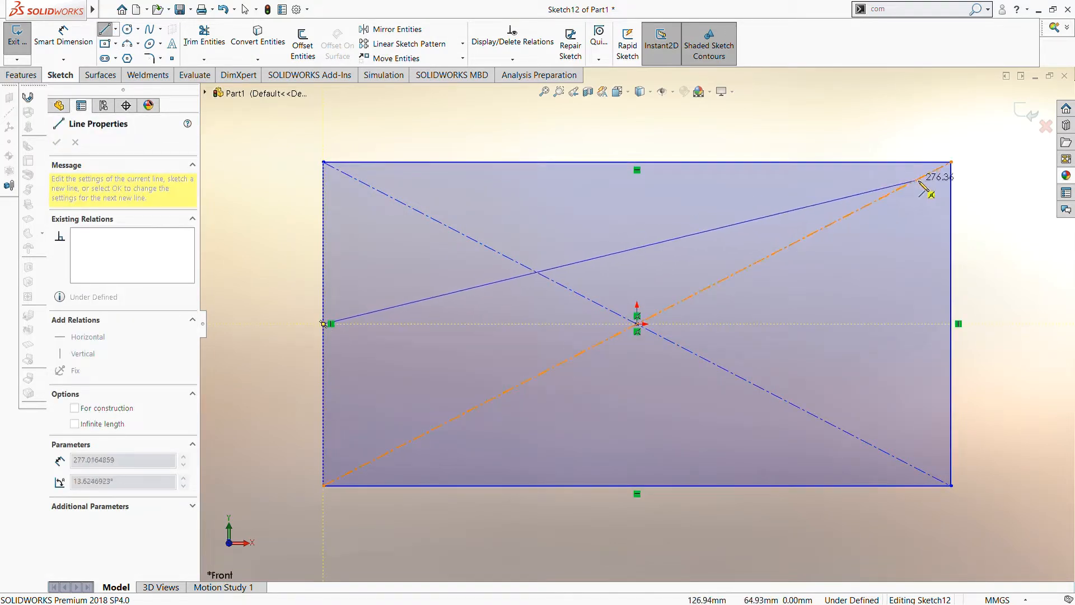
click(950, 162)
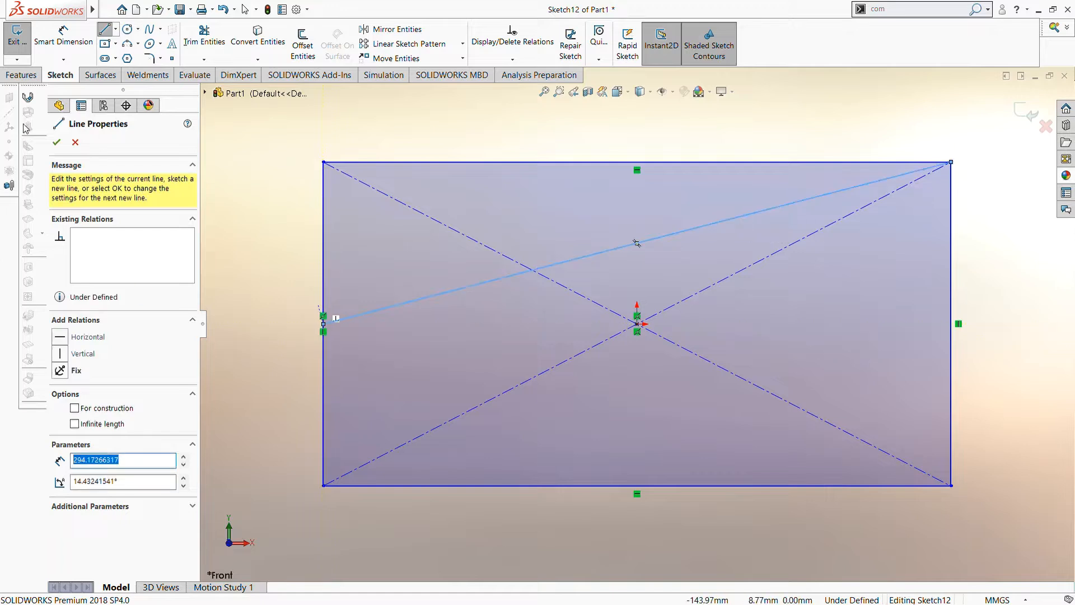
click(60, 143)
click(204, 37)
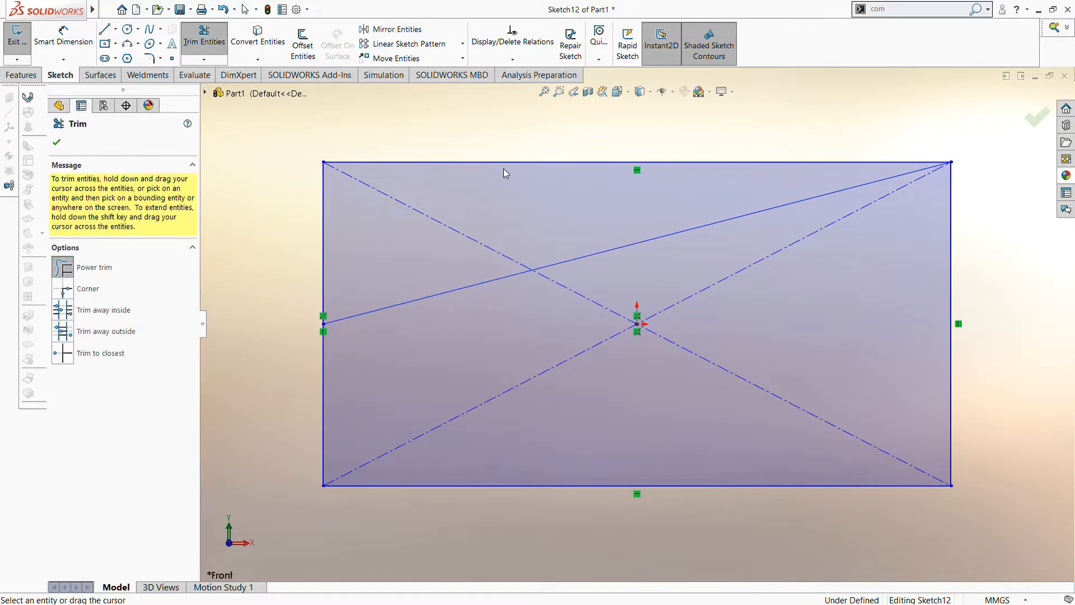
drag(502, 170, 309, 222)
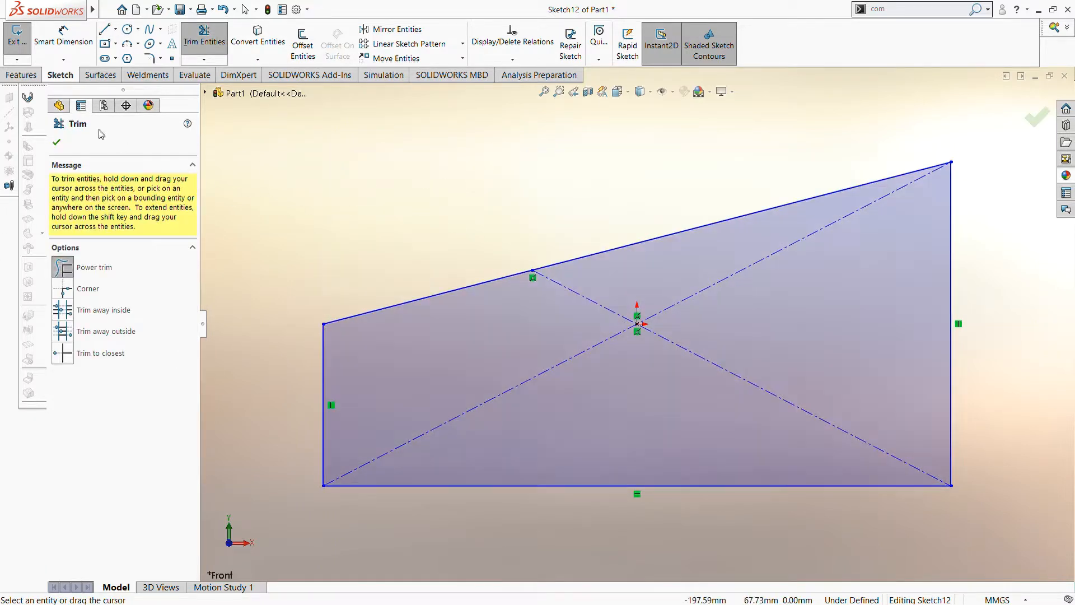
- Extrude the trimmed profile as a Mid Plane boss with a depth of 379 mm
click(22, 74)
click(23, 42)
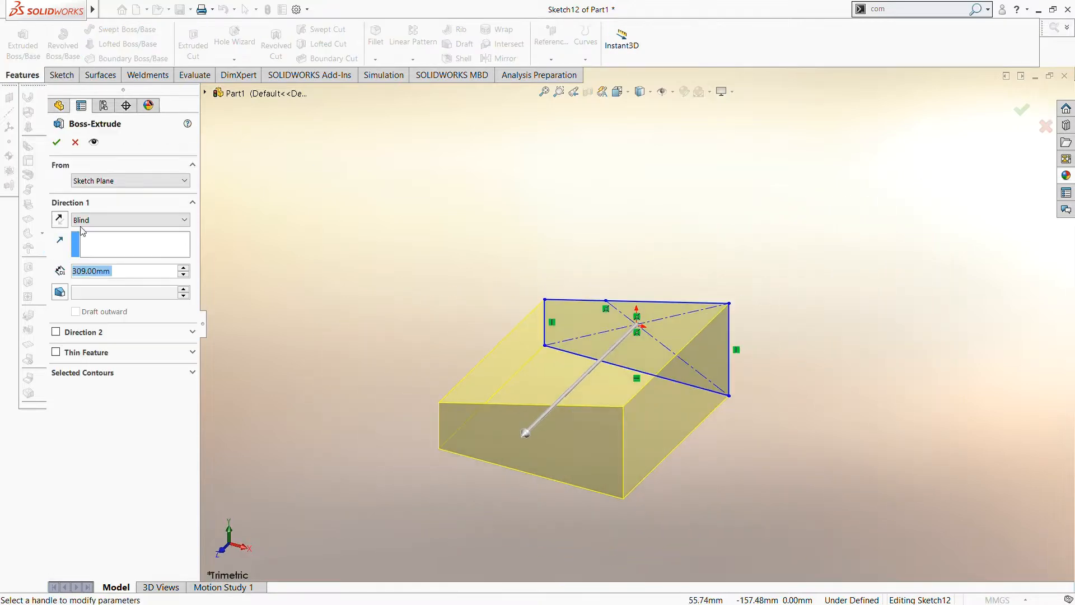
click(82, 223)
click(91, 278)
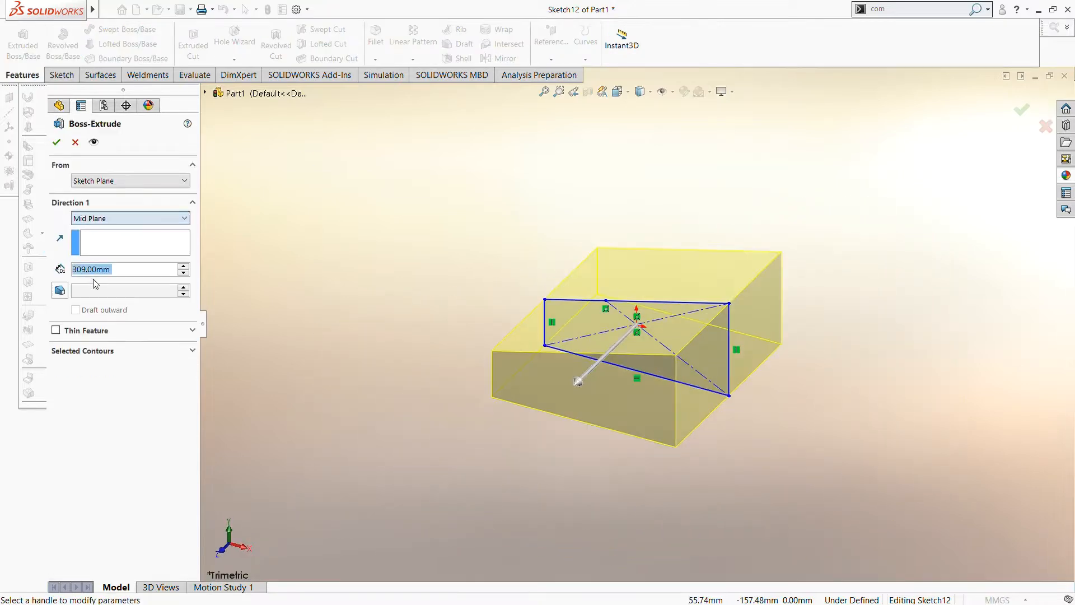
click(186, 266)
click(186, 266)
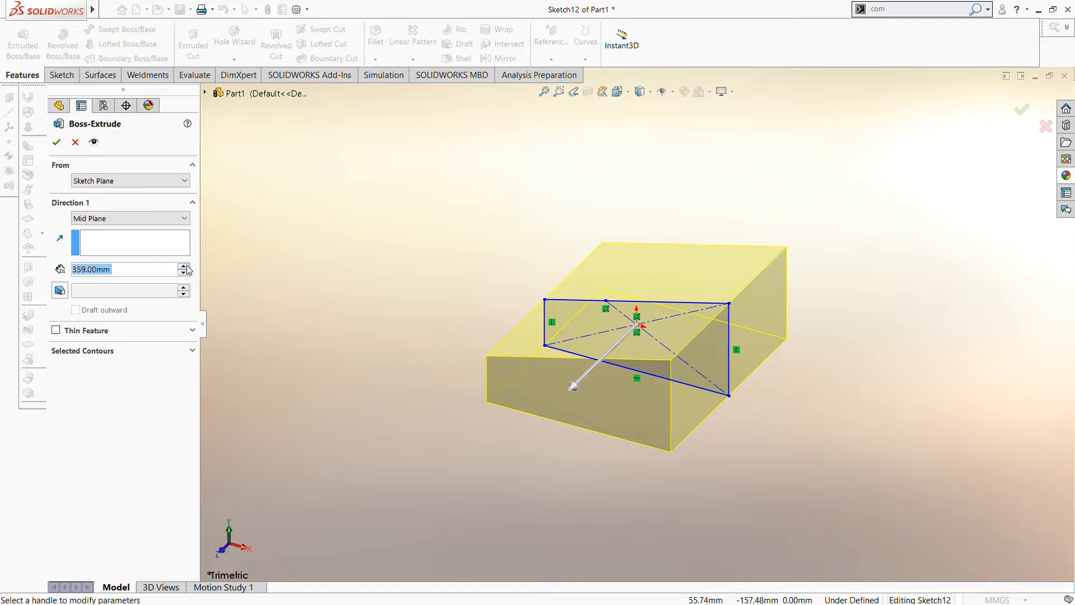
click(185, 266)
click(185, 267)
click(55, 143)
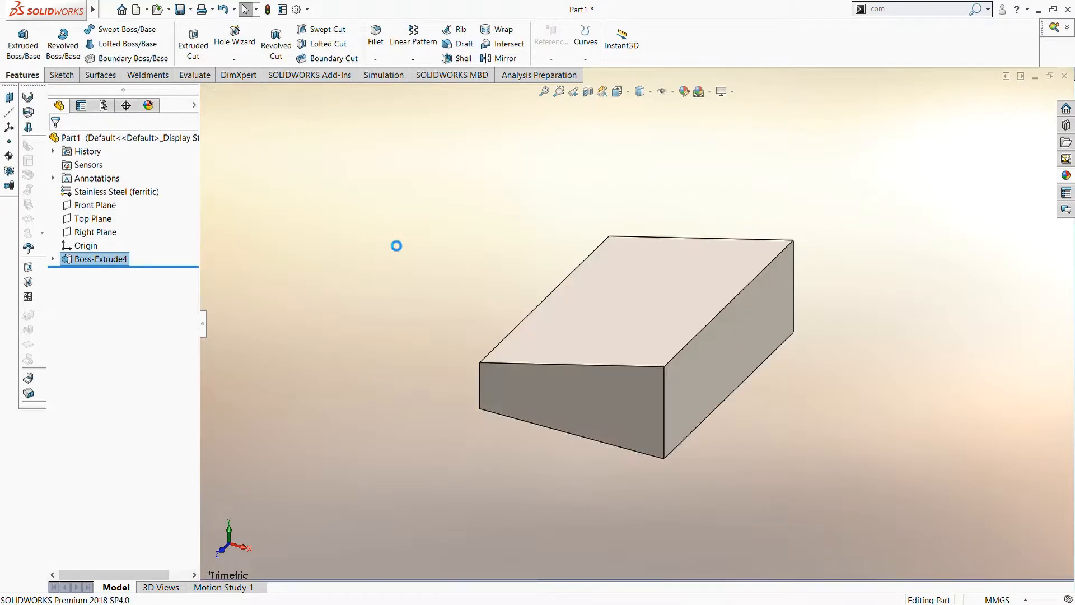
- Start a sketch on the block's flat bottom face and view it straight on
middle_drag(575, 473, 561, 282)
click(571, 301)
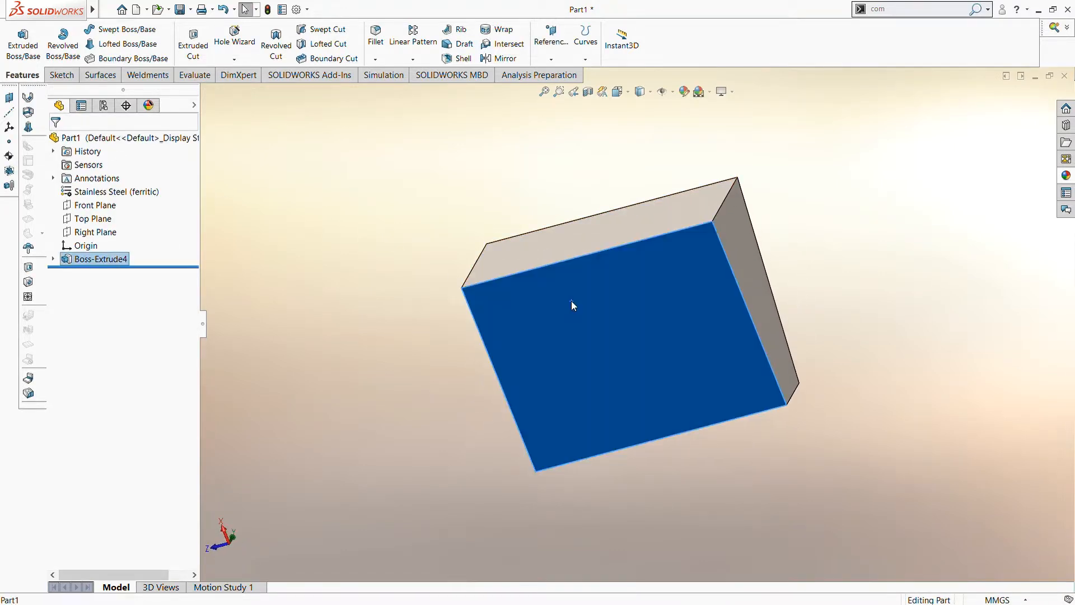
click(602, 147)
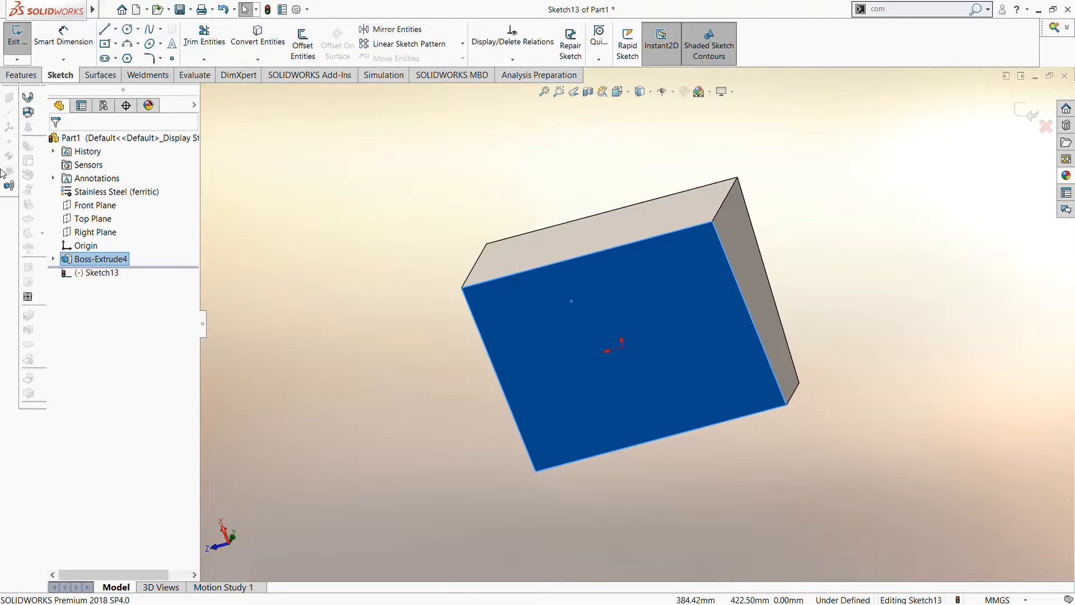
click(79, 278)
click(127, 241)
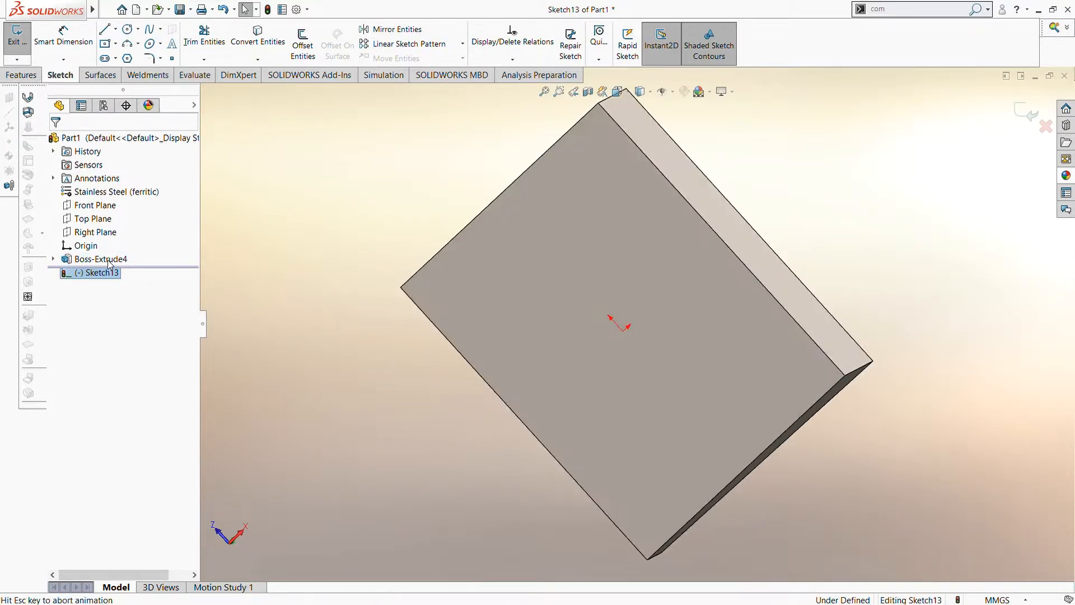
- Sketch an ellipse with radii of about 26 mm and 8 mm near the face's upper-left corner
click(127, 29)
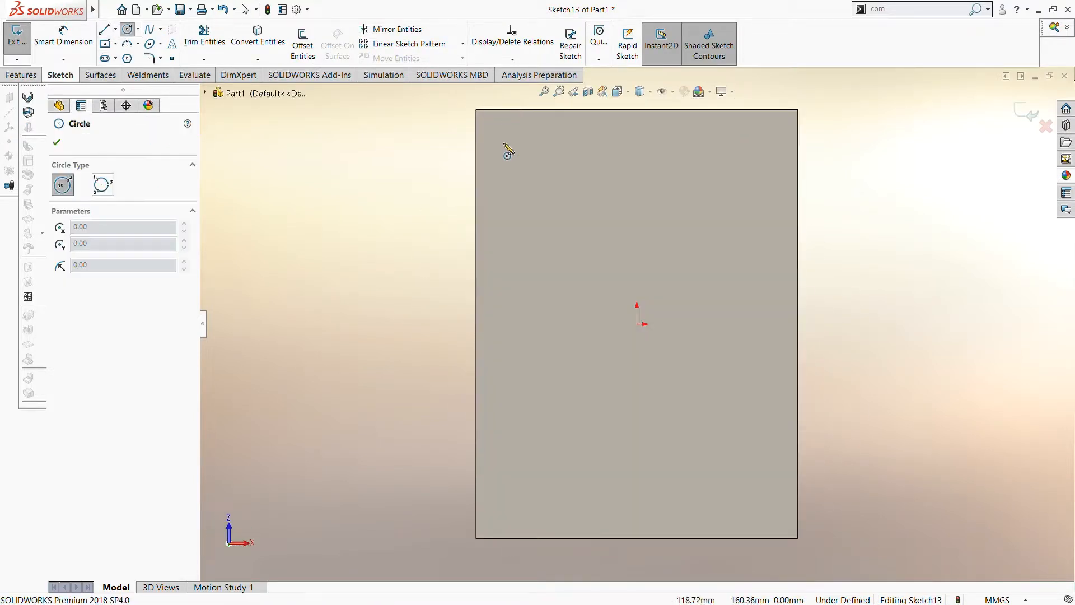
click(150, 44)
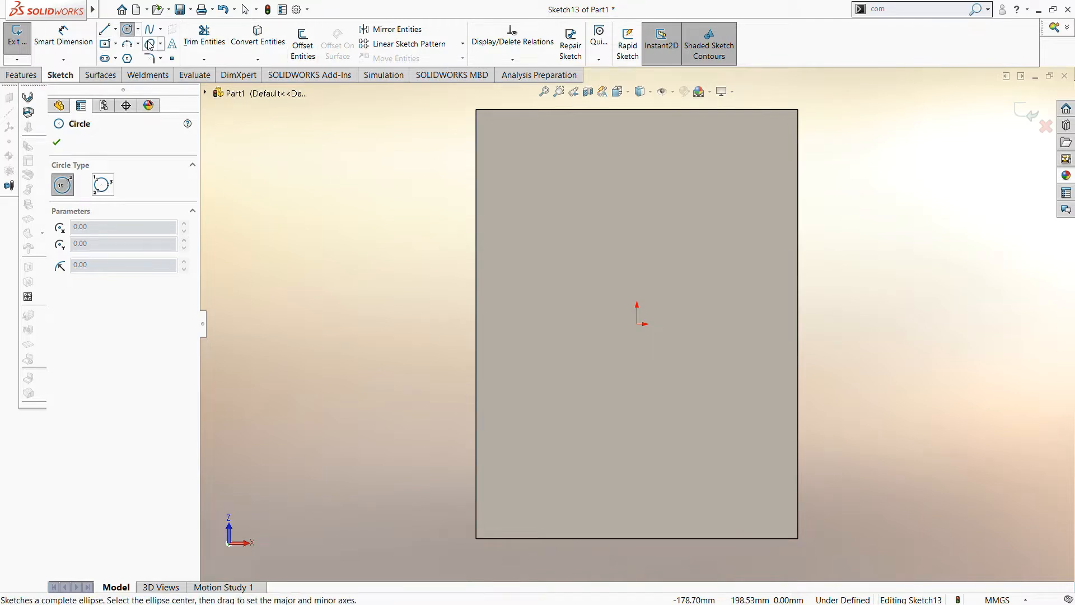
click(499, 131)
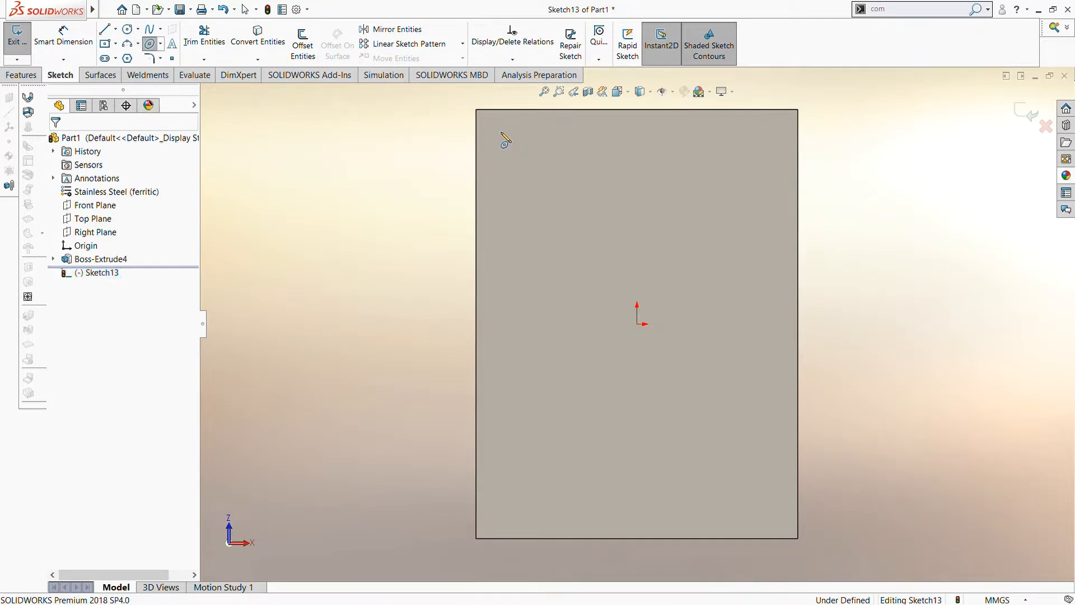
click(529, 132)
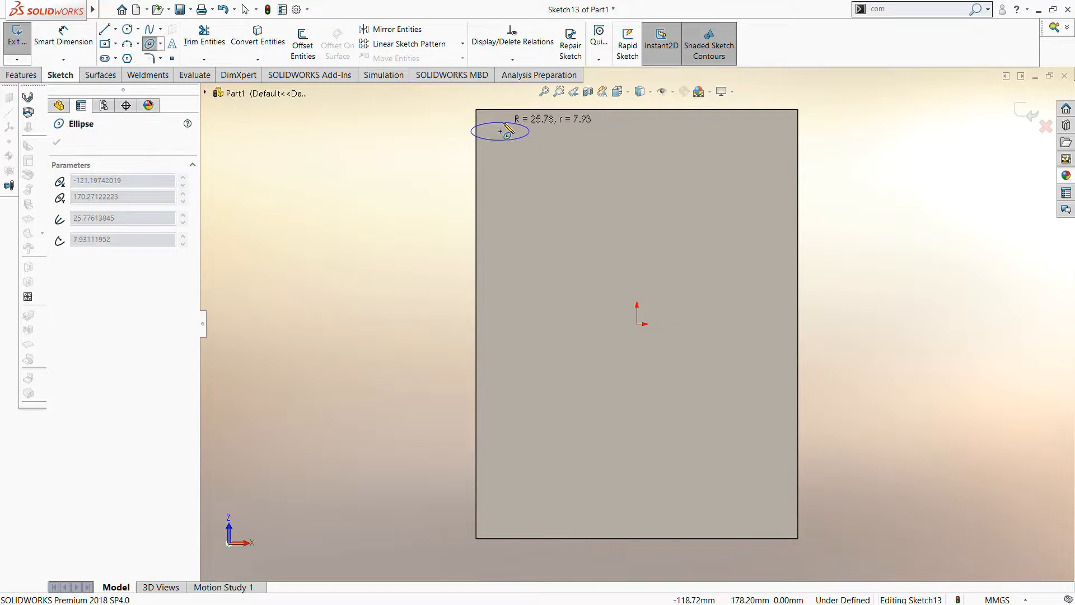
click(519, 123)
- Dimension the ellipse's horizontal radius from its centre to its left end as 12 mm
click(69, 46)
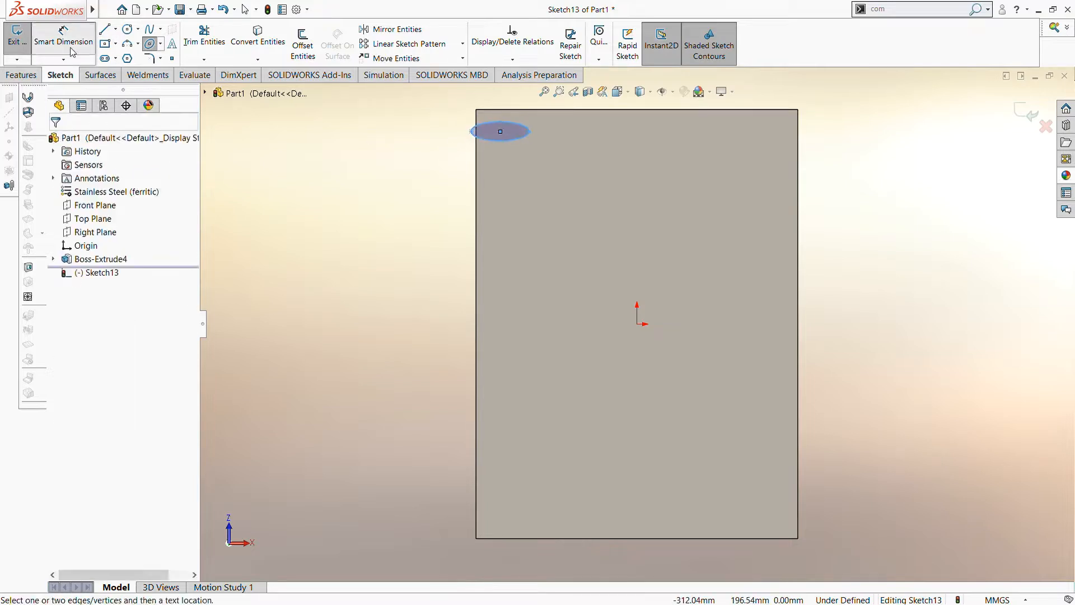
click(470, 132)
click(528, 133)
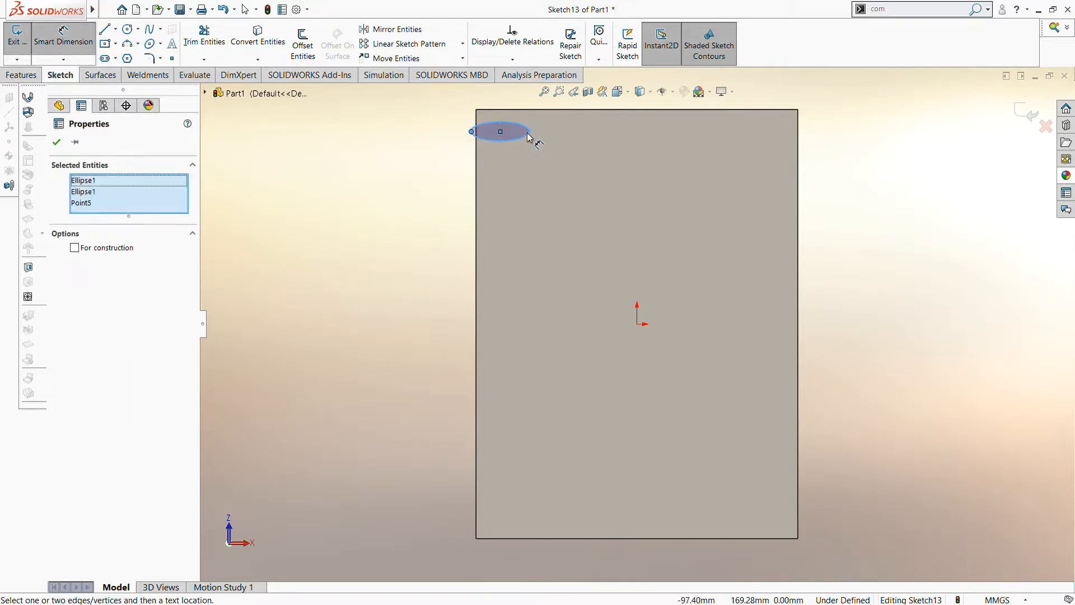
click(527, 133)
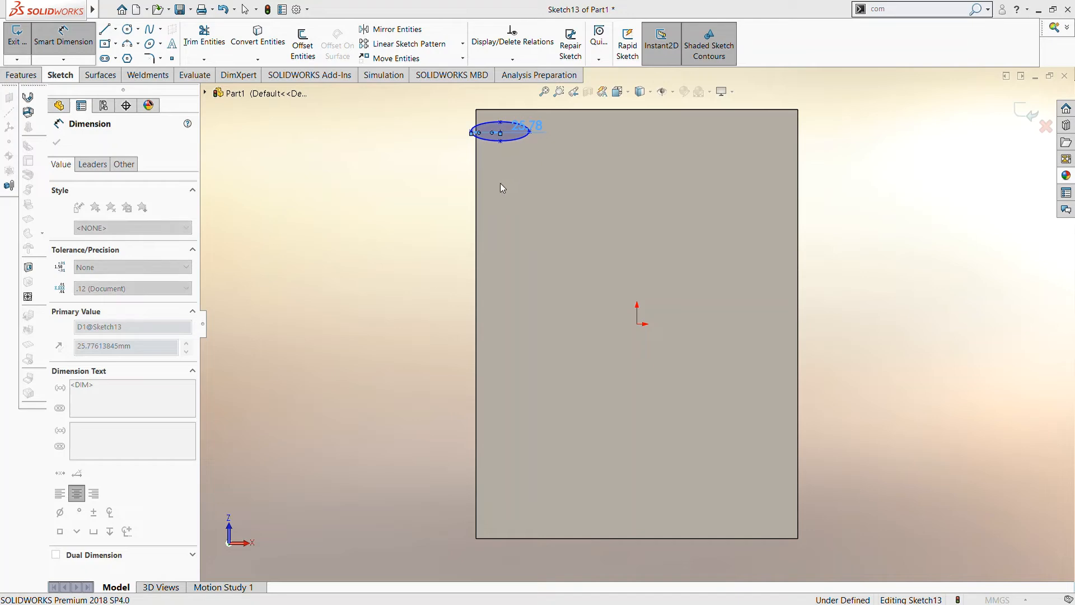
text(12)
key(Return)
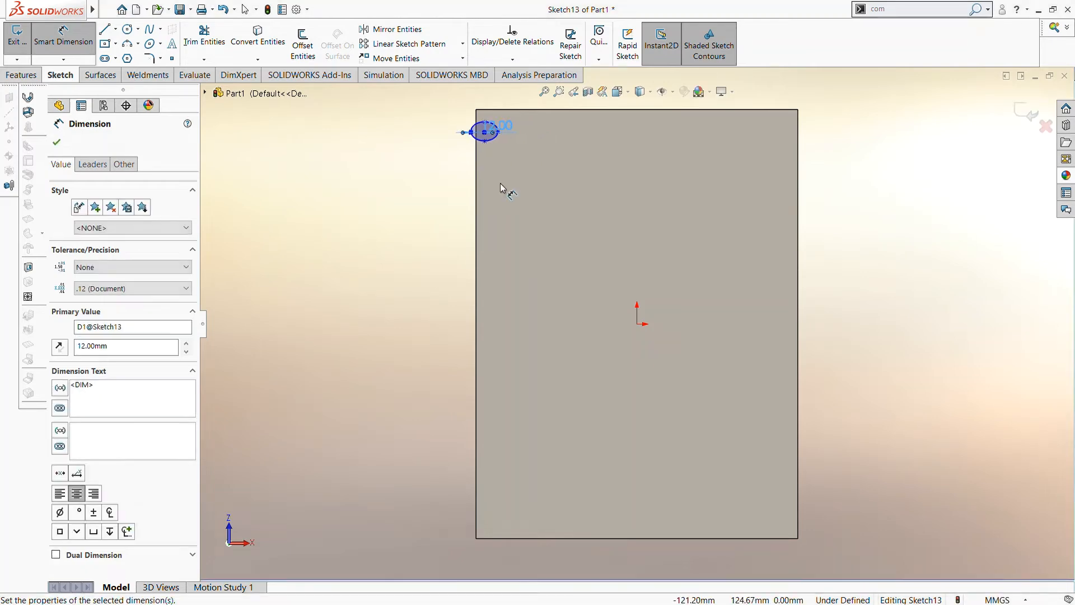
key(Escape)
- Move the ellipse so that it lies fully inside the face, close to its upper-left corner
scroll(474, 166, down, 3)
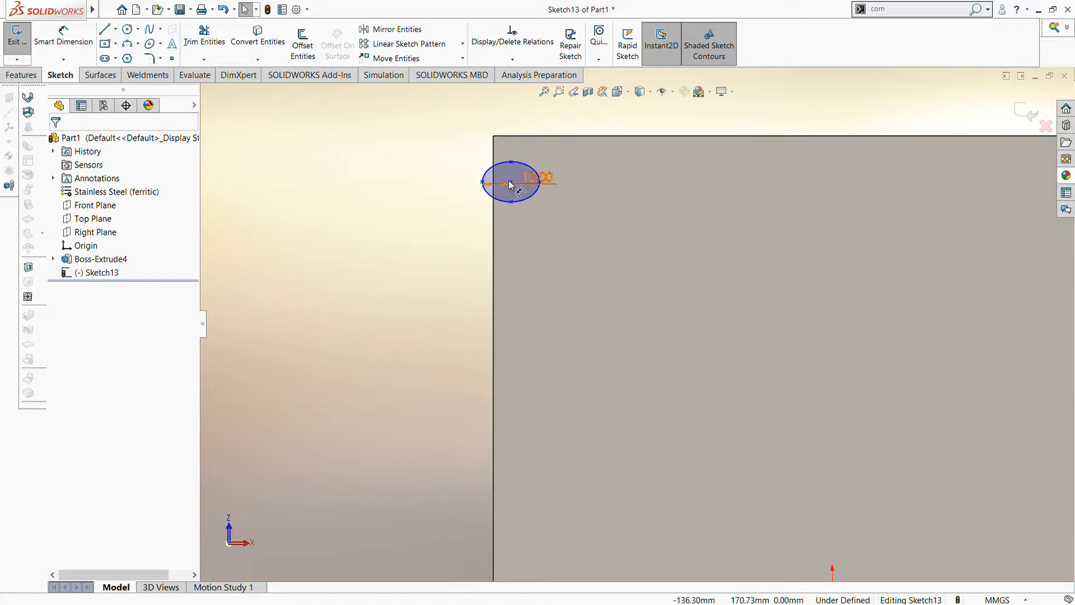
drag(511, 184, 535, 177)
click(490, 239)
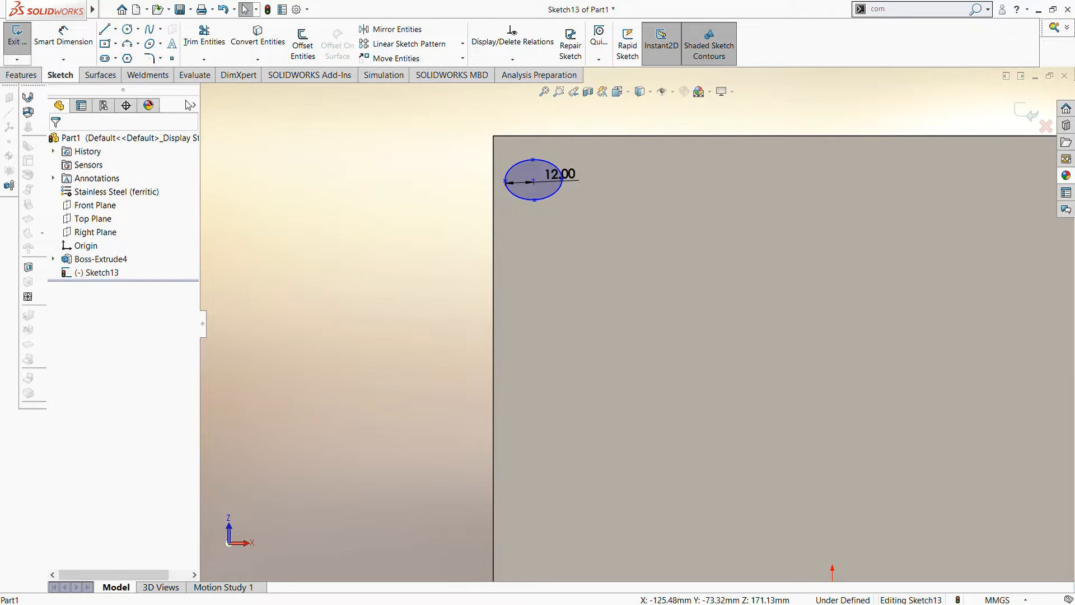
- Extrude the ellipse outward from the bottom face as a short blind peg merged with the block
click(23, 75)
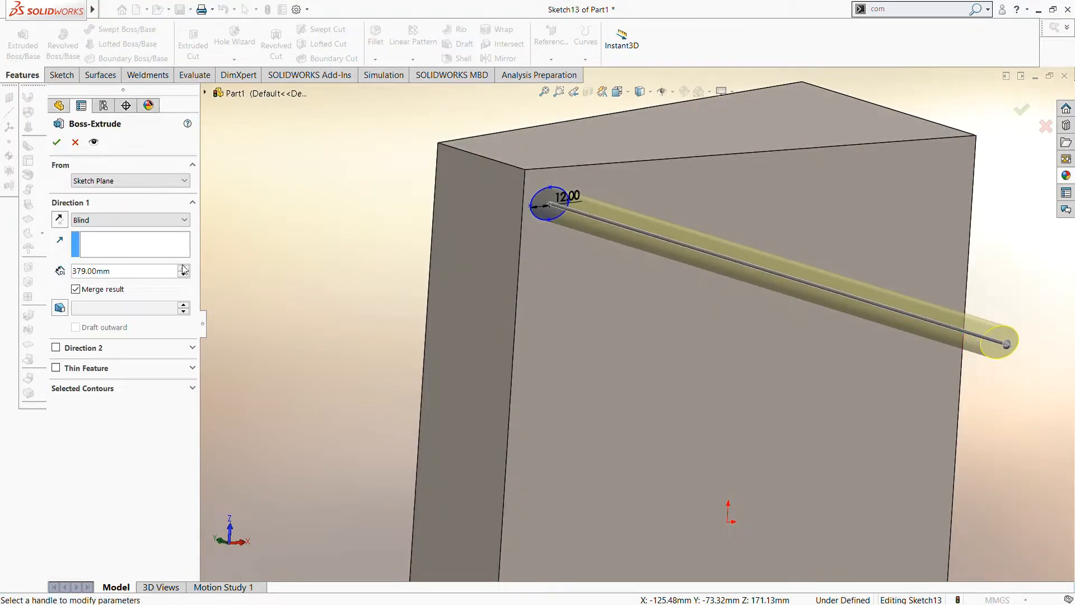
drag(183, 278, 184, 280)
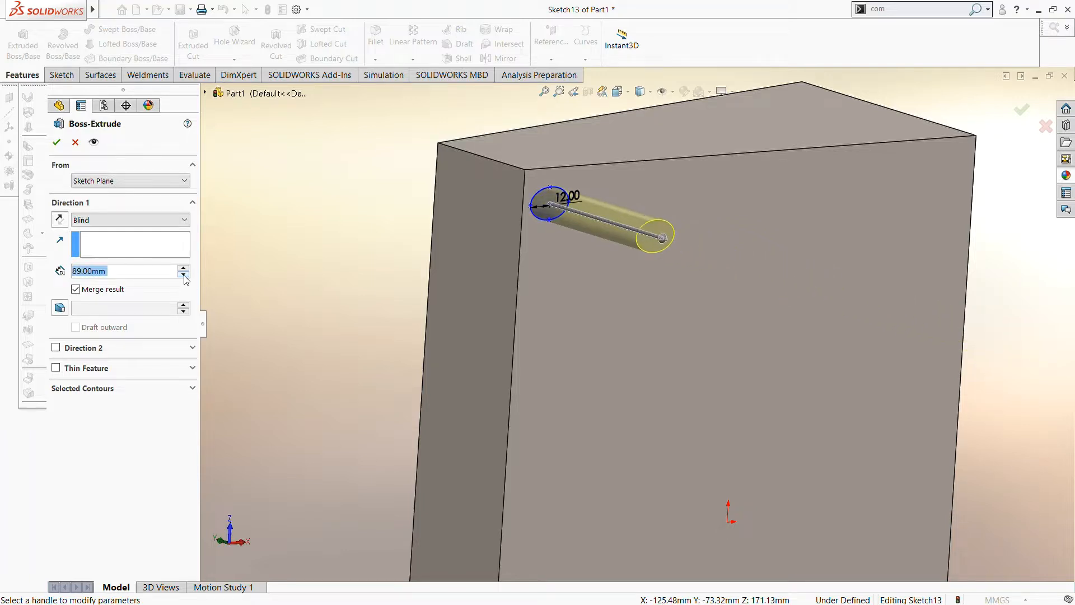
click(56, 141)
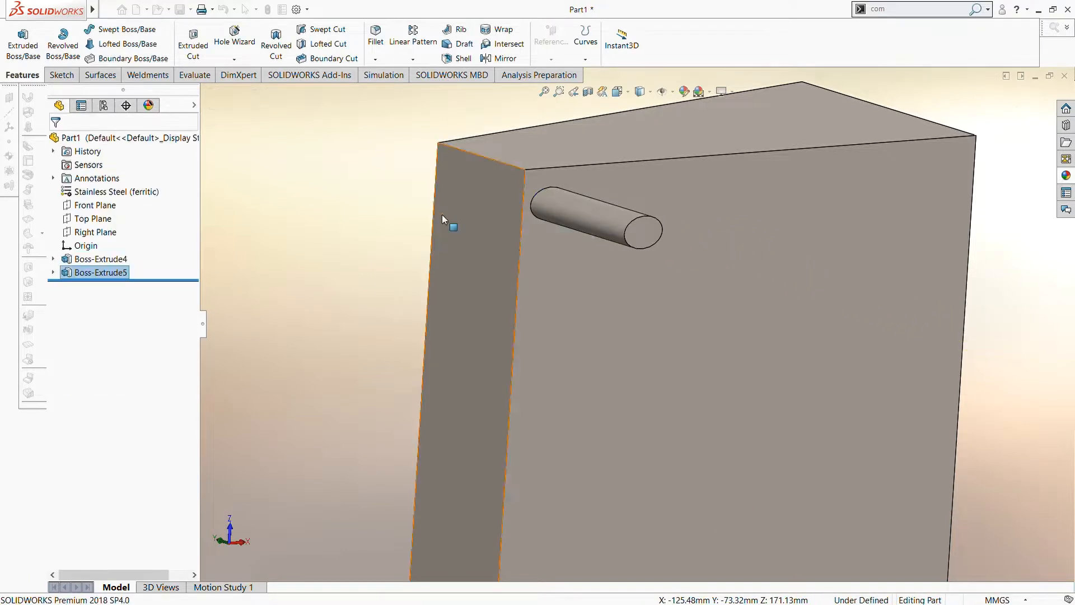
click(441, 214)
click(365, 221)
middle_drag(365, 219, 415, 132)
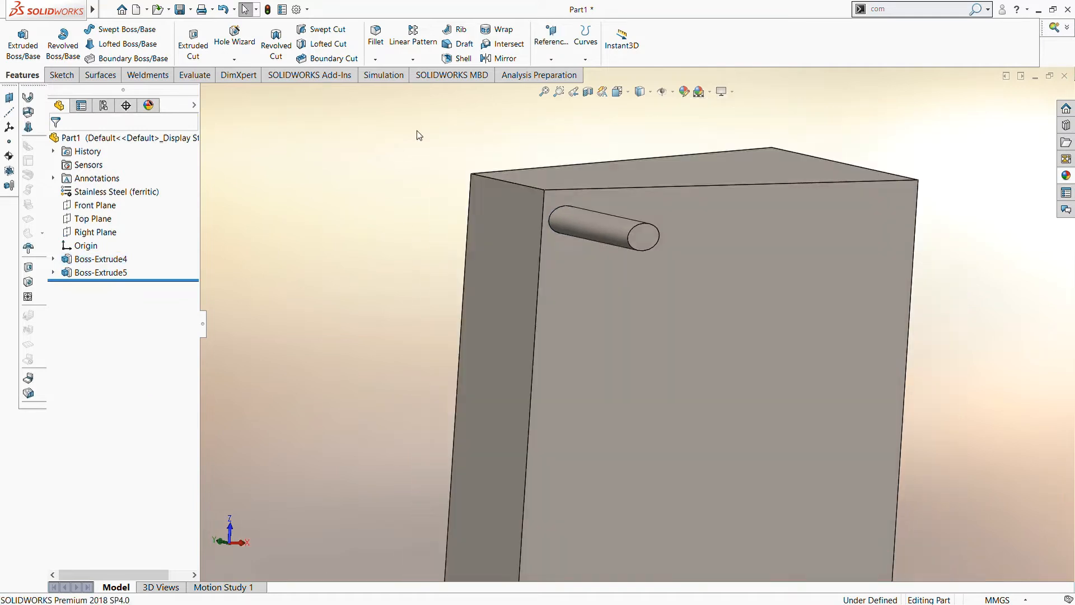
- Set up a linear pattern of the elliptical peg along the bottom face's short edge beside it
click(407, 63)
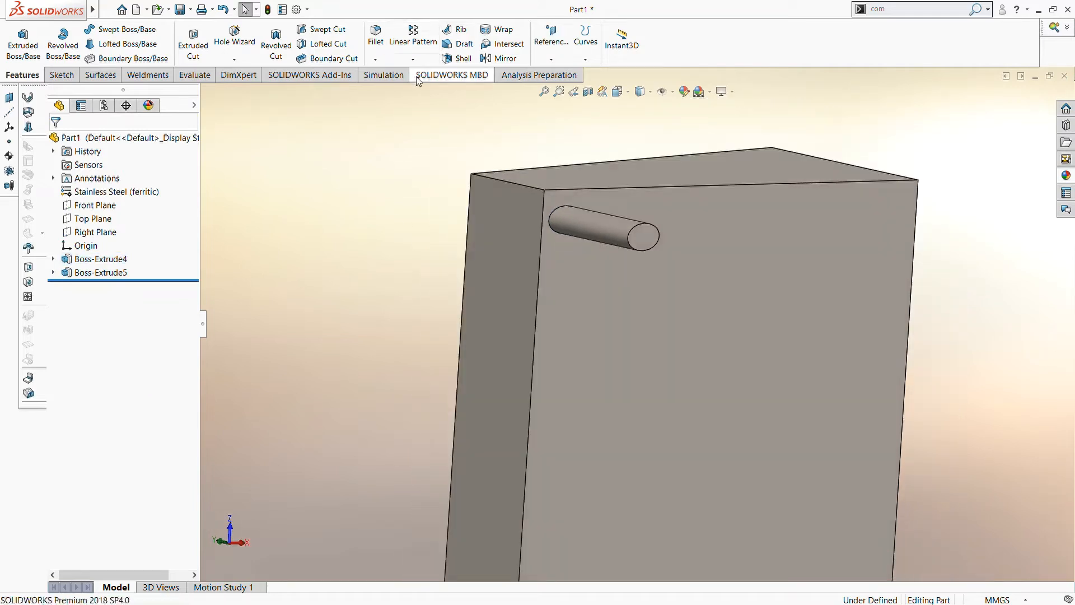
click(580, 189)
click(580, 189)
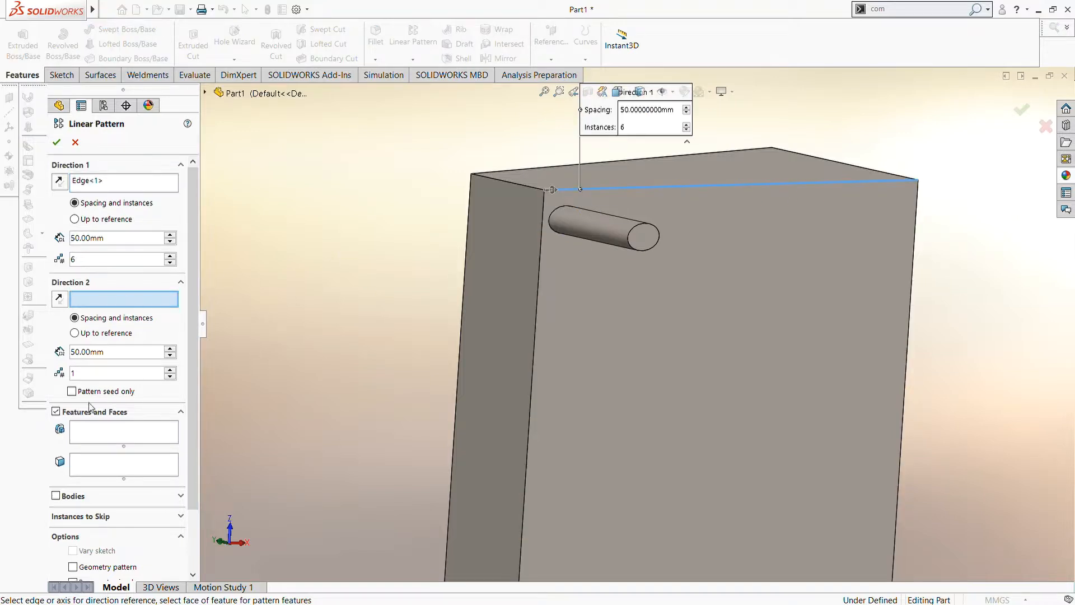
click(95, 434)
click(583, 231)
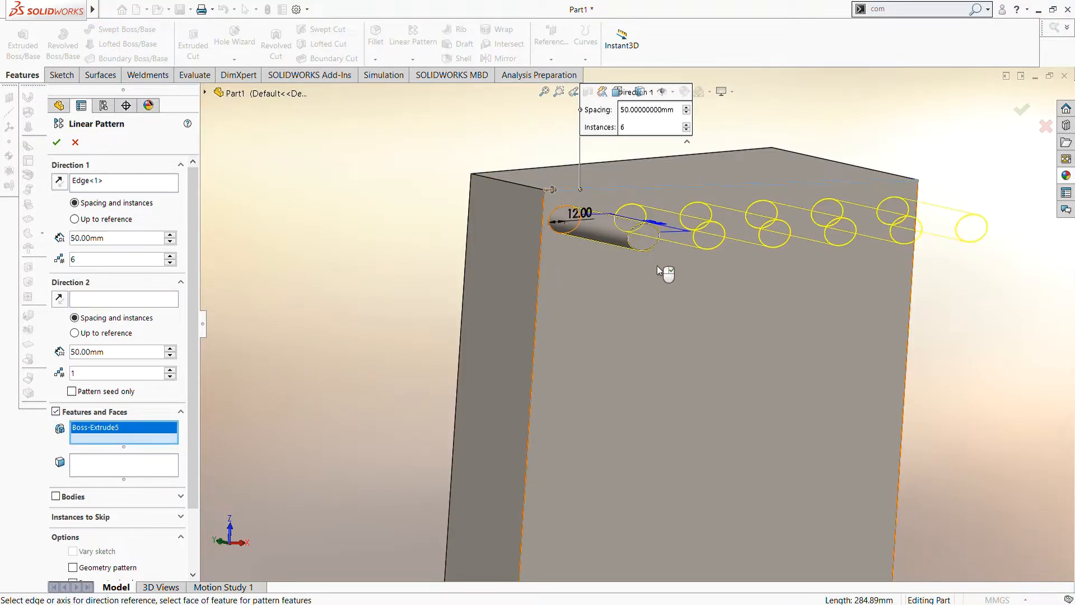
- Set the peg pattern to 30 mm spacing with 9 instances and create it
middle_drag(658, 271, 376, 247)
scroll(733, 286, up, 3)
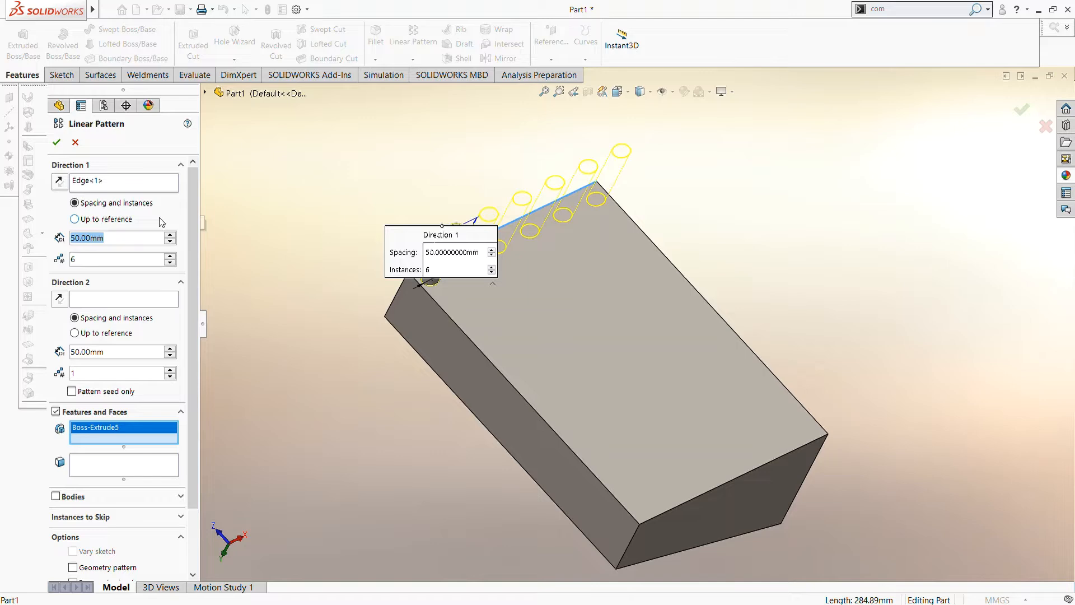
key(Return)
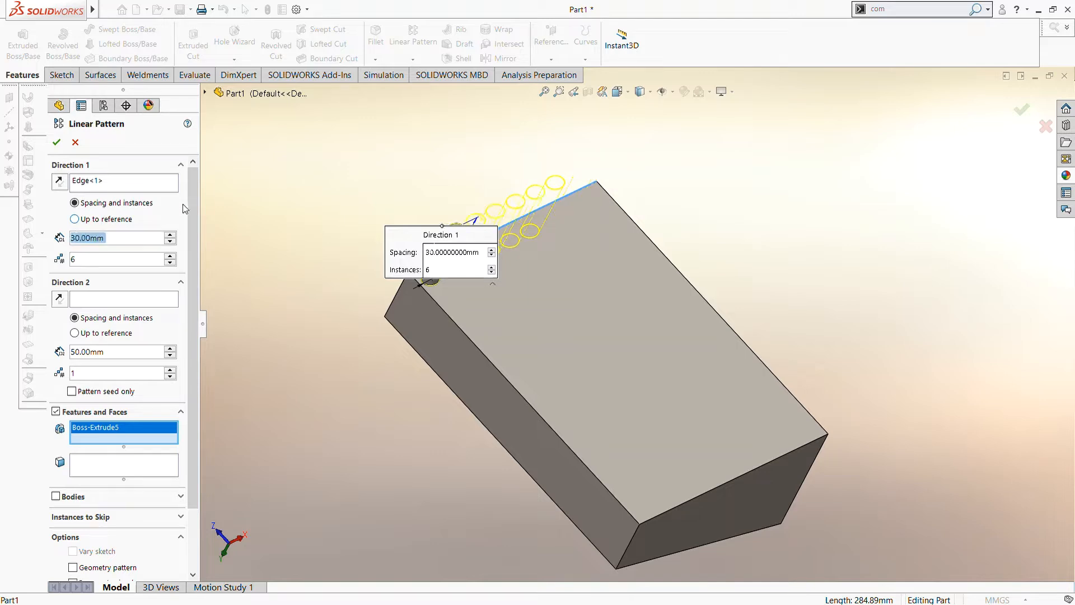
scroll(547, 295, down, 3)
middle_drag(547, 295, 484, 275)
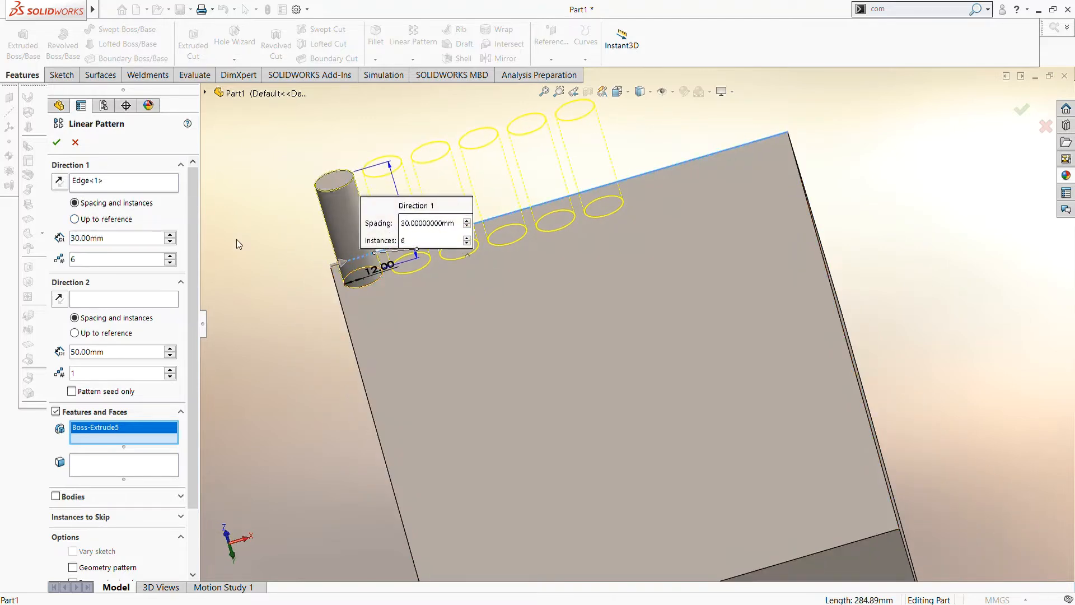
click(169, 255)
click(169, 256)
click(169, 256)
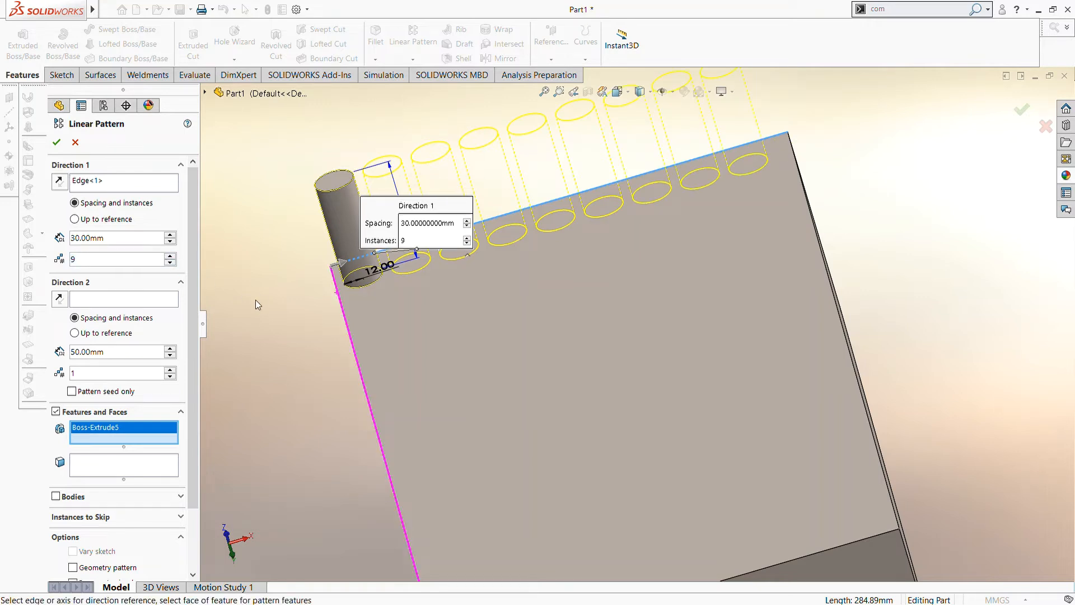
middle_drag(255, 300, 286, 320)
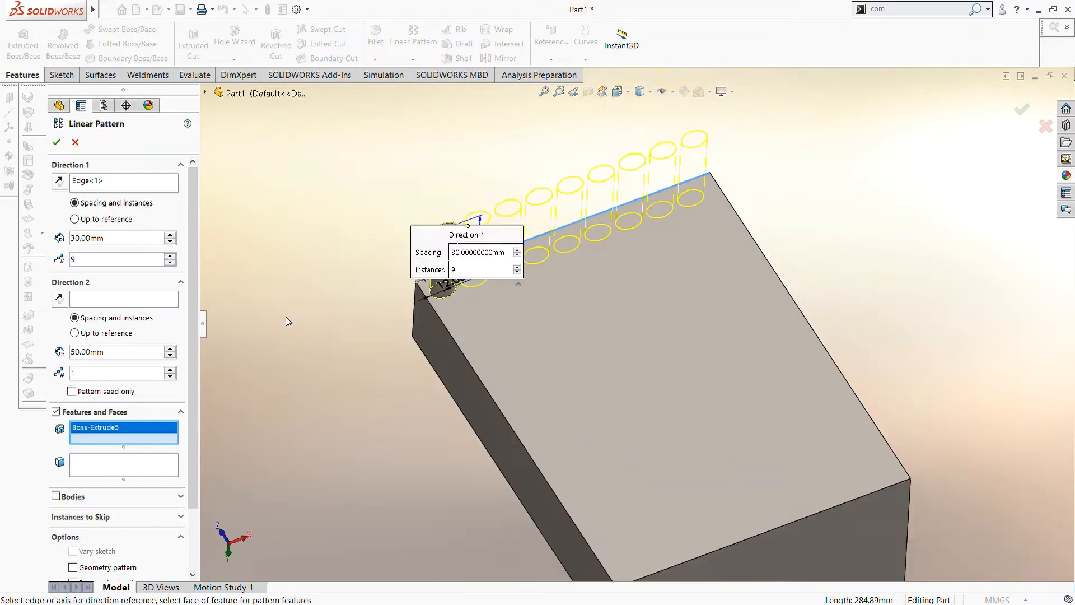
click(56, 141)
middle_drag(304, 244, 383, 218)
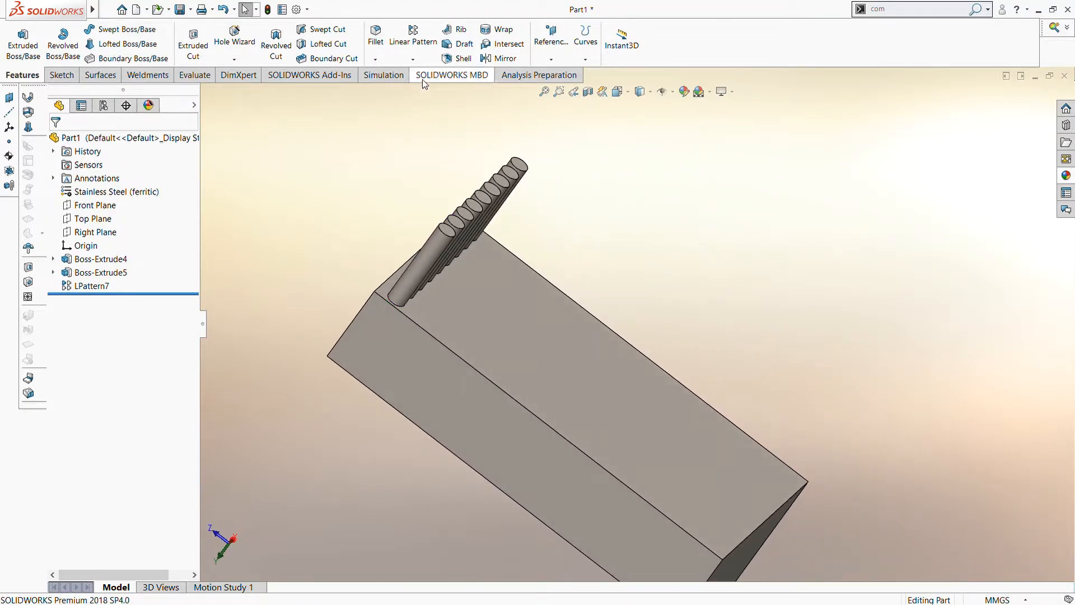
- Set up a linear pattern of the existing peg row along the long edge of the pegged face
click(414, 42)
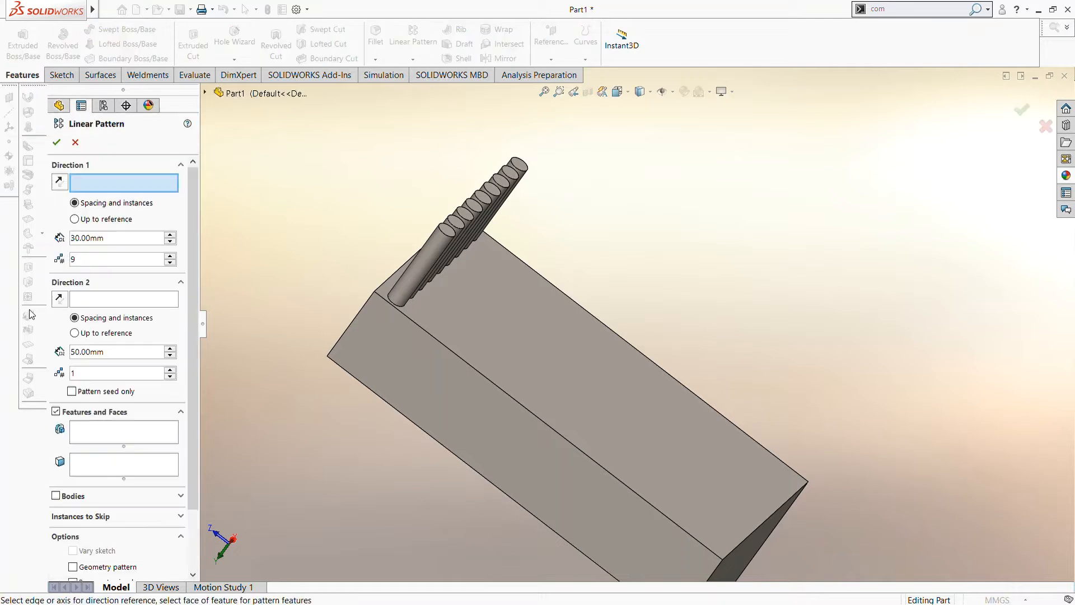
click(420, 327)
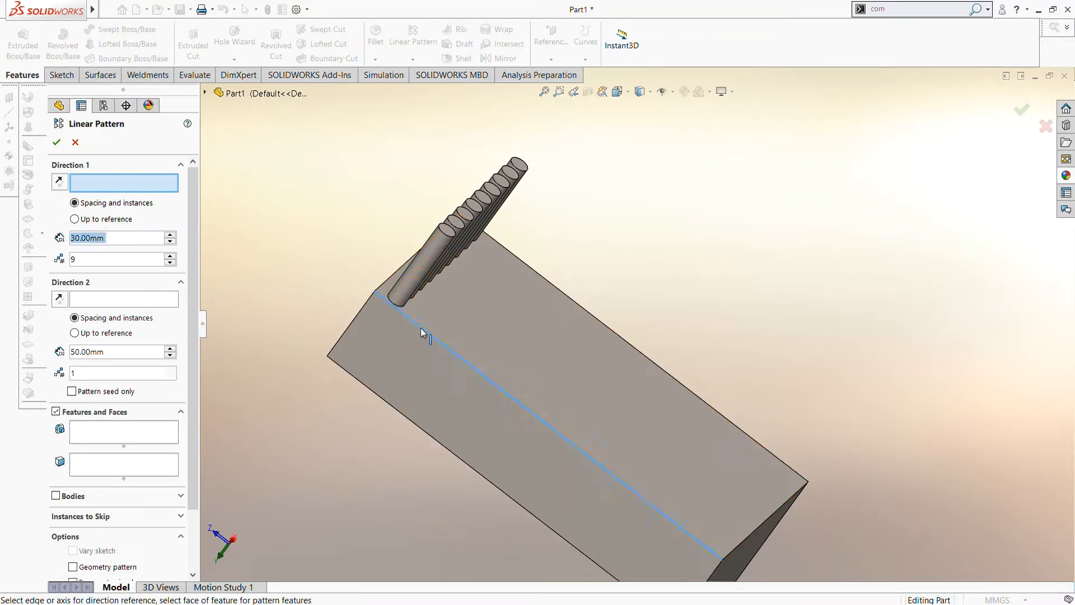
click(109, 431)
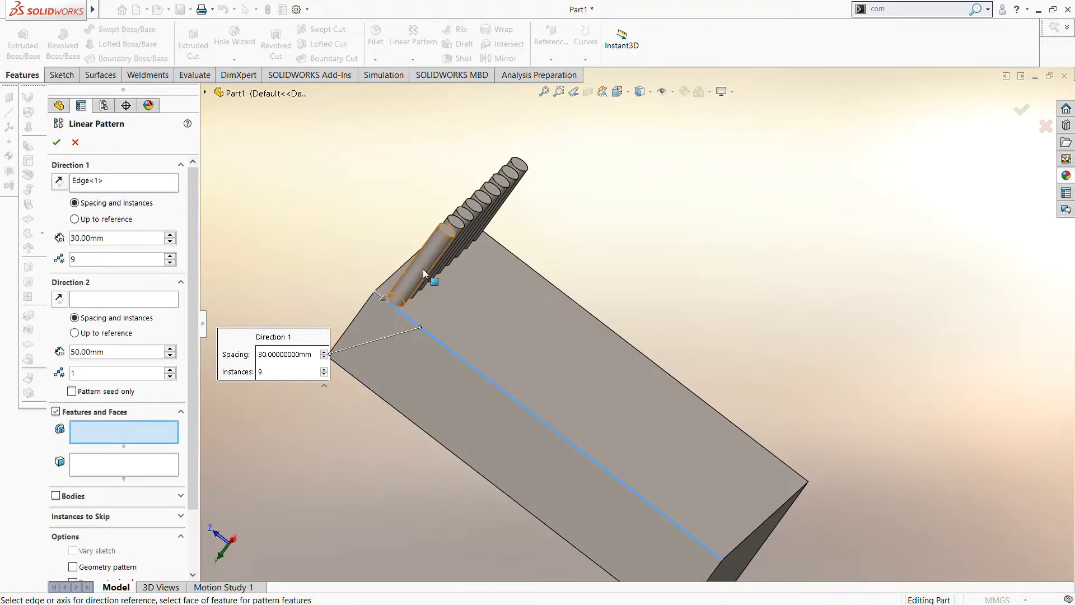
click(403, 274)
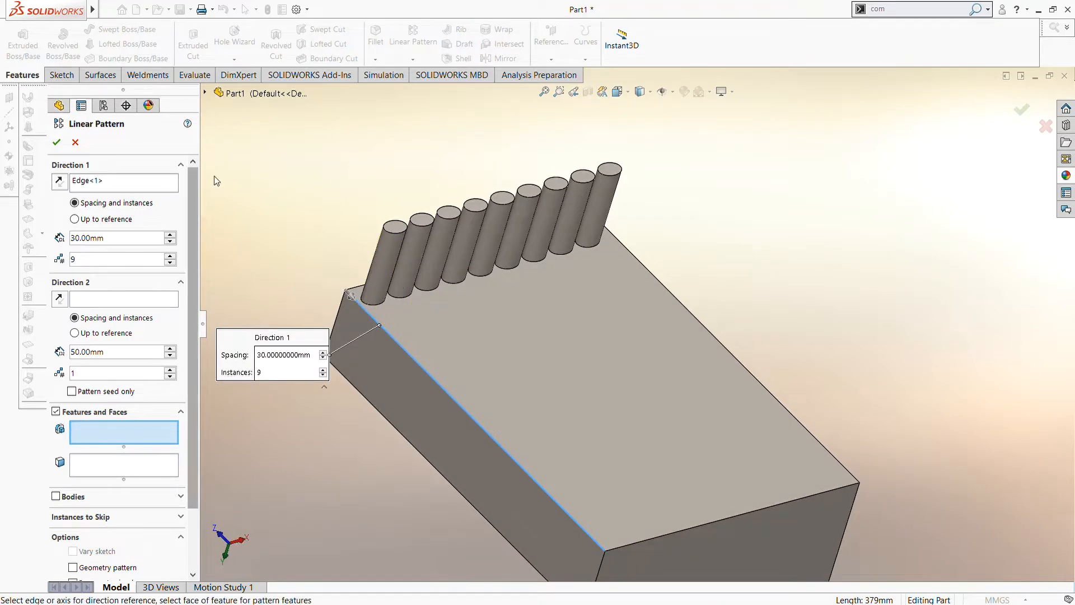
click(205, 93)
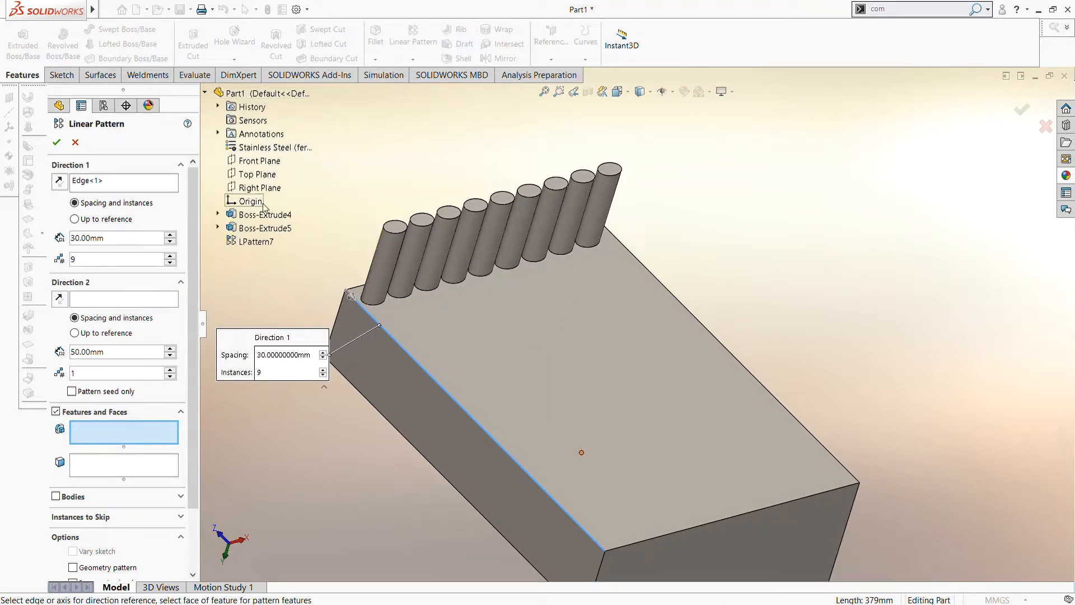
click(256, 241)
middle_drag(307, 293, 337, 237)
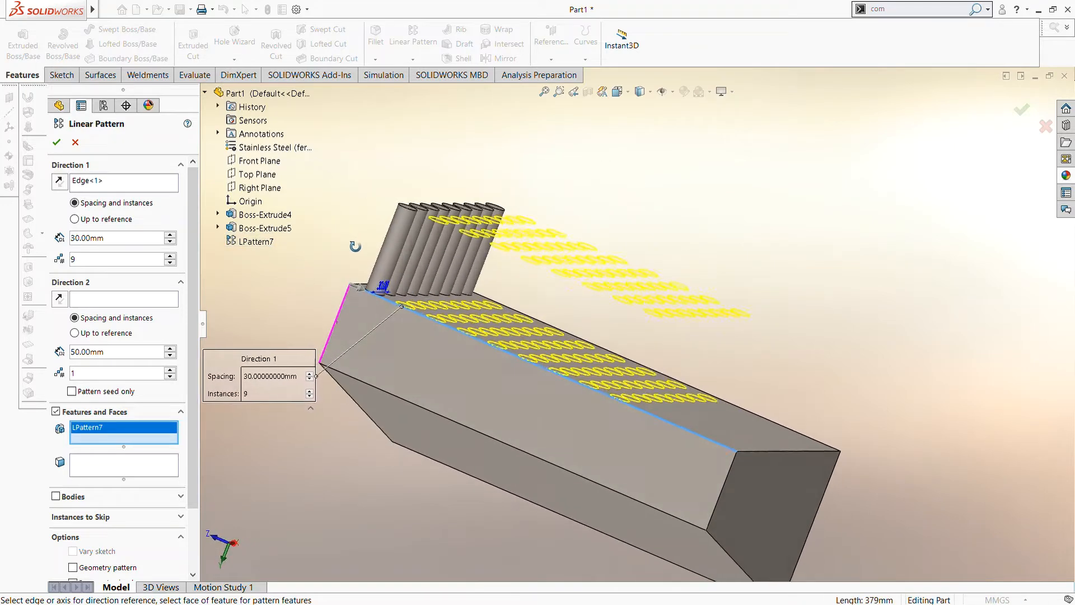
scroll(143, 529, down, 2)
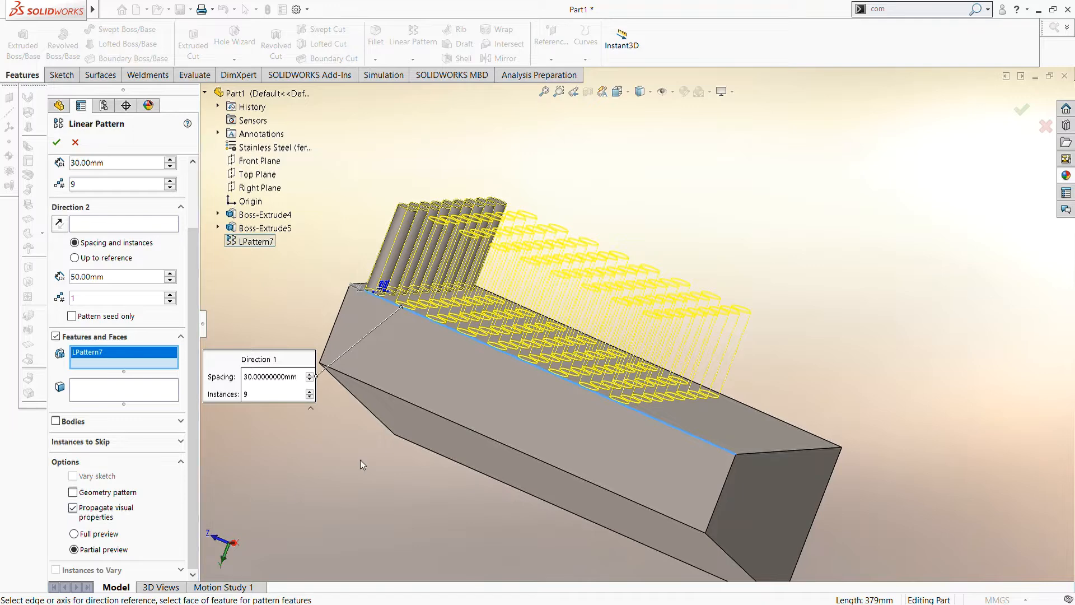
middle_drag(361, 459, 329, 462)
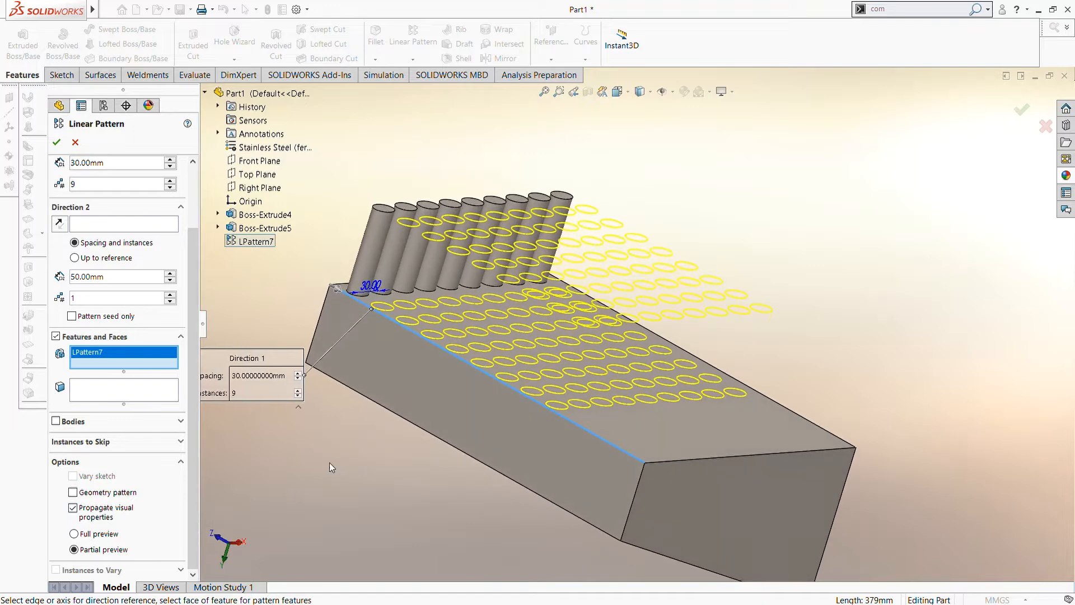
- Set the peg row pattern to 12 instances at 30 mm spacing and create it
click(170, 181)
click(170, 181)
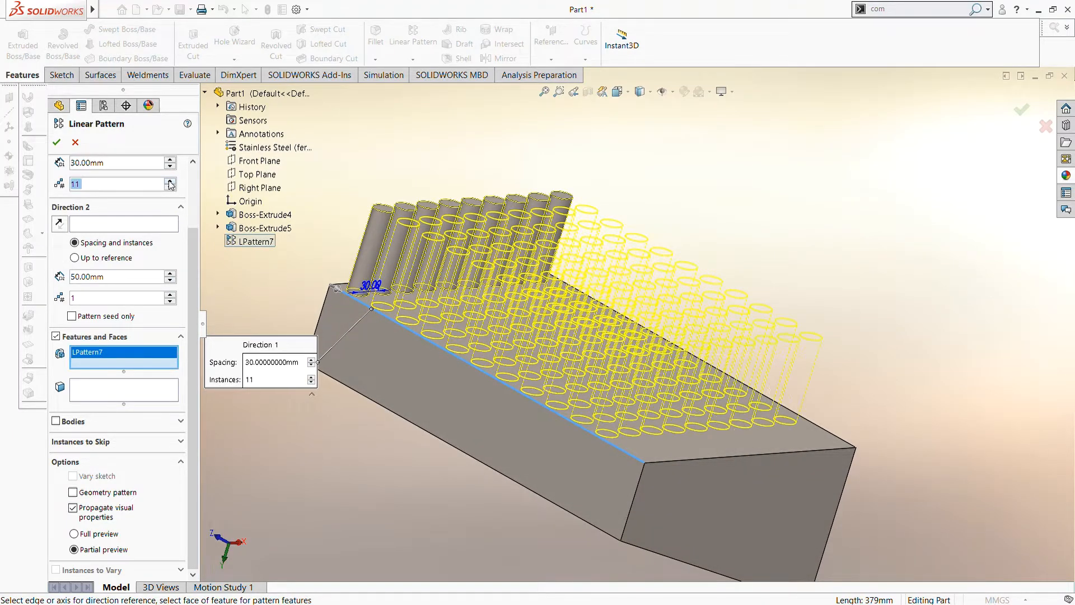
click(169, 180)
click(170, 181)
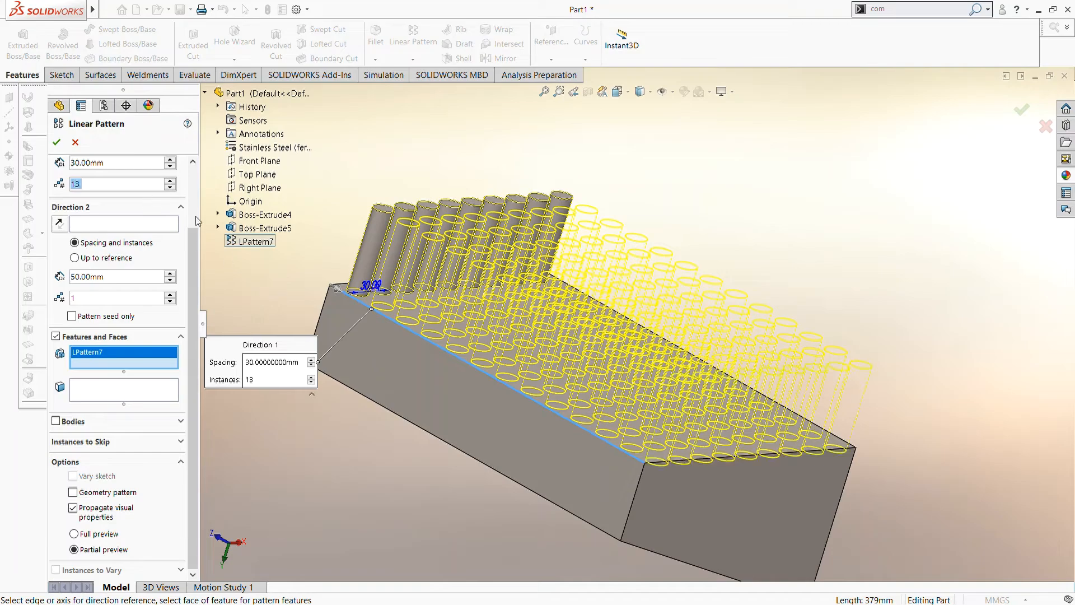
click(170, 187)
middle_drag(247, 396, 229, 309)
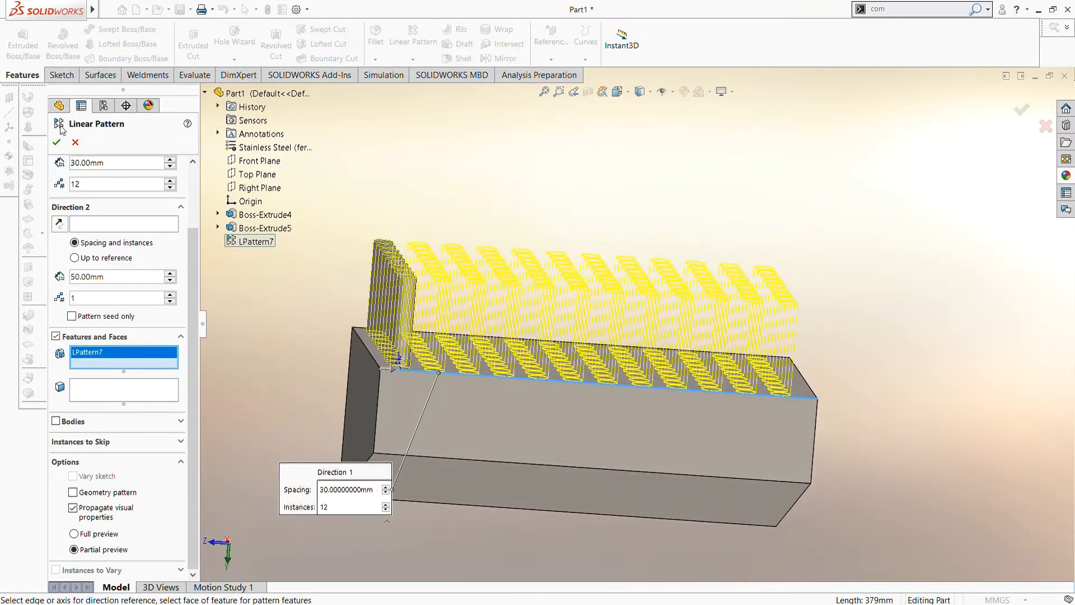
- Start a sketch on the block face opposite the pegs and draw a circle about 27.8 mm in diameter near its upper-left corner
middle_drag(504, 276, 580, 364)
click(553, 310)
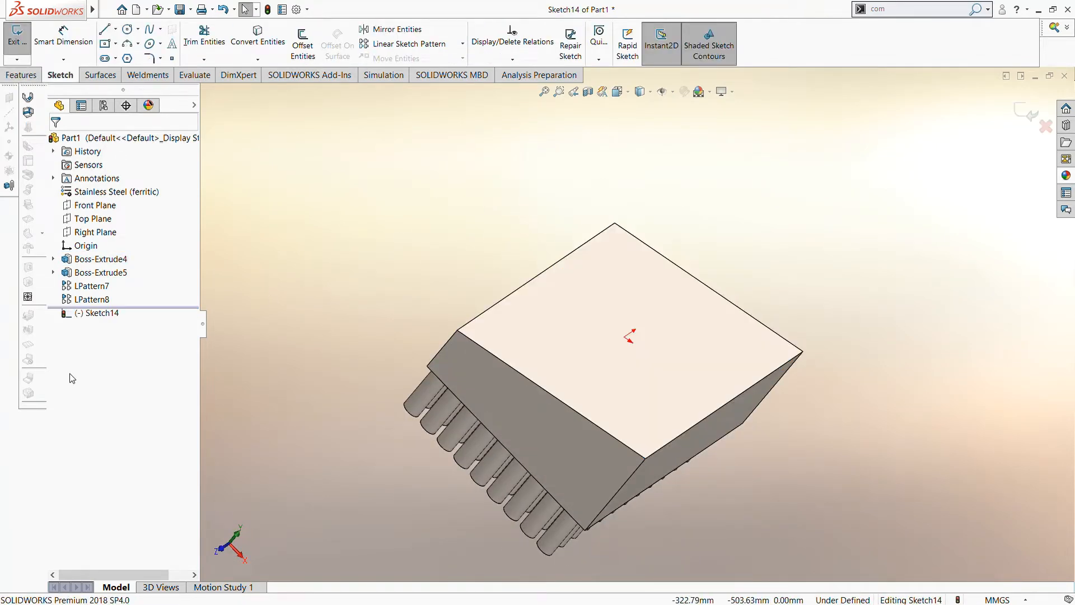
click(85, 316)
click(111, 299)
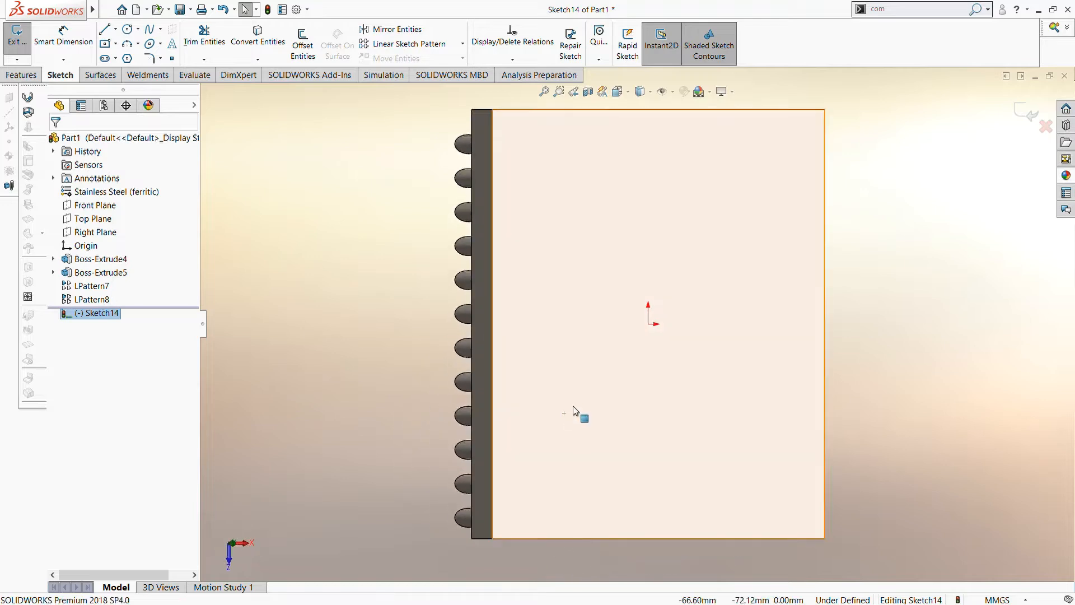
click(128, 29)
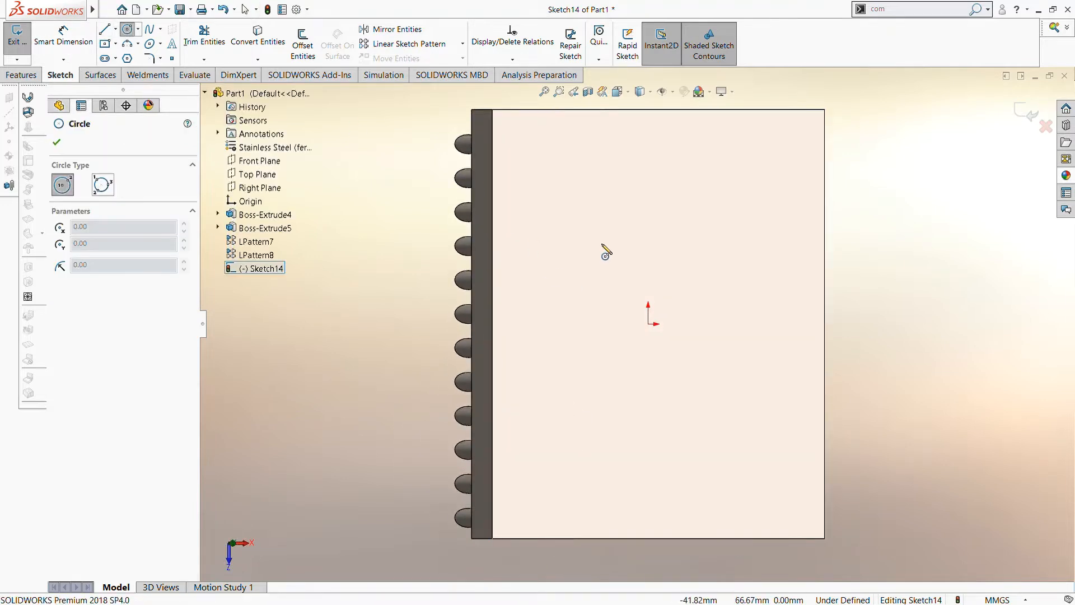
drag(524, 133, 512, 127)
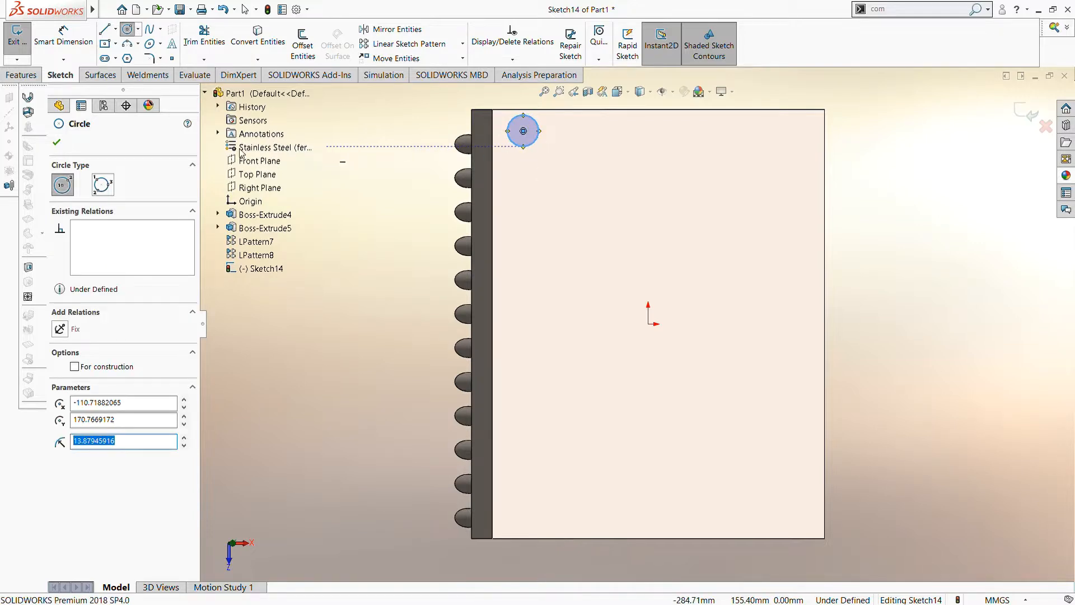
key(Escape)
click(63, 36)
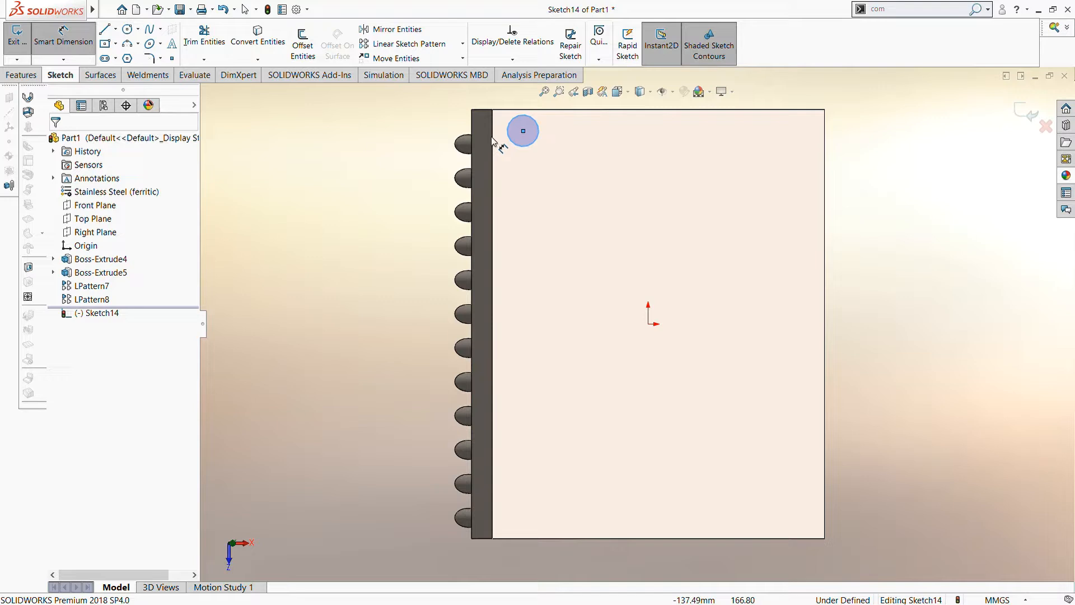
click(528, 146)
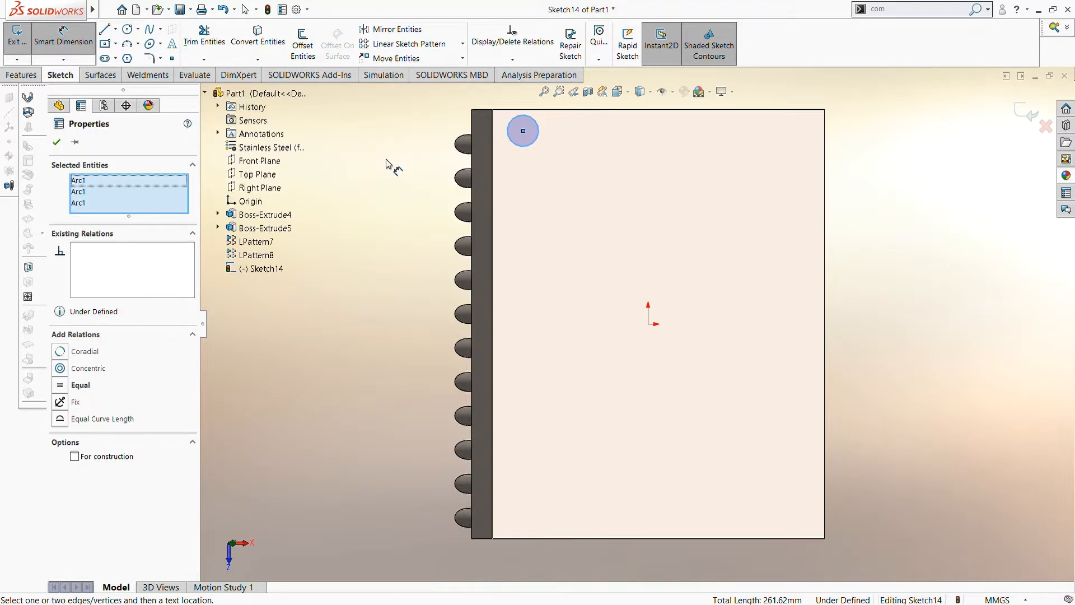
key(Escape)
key(Escape)
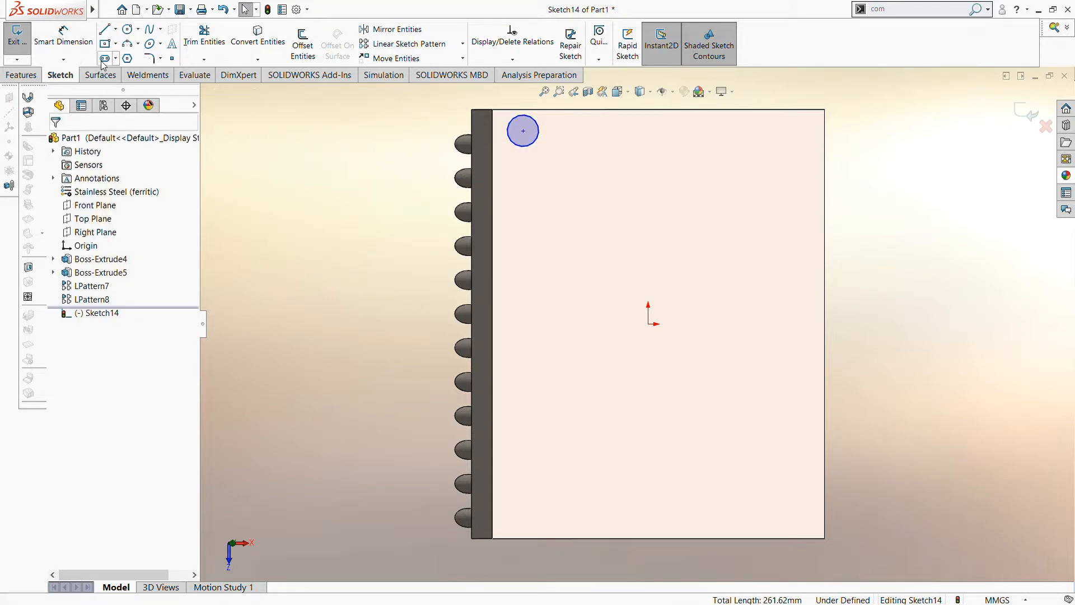
- Dimension the circle's diameter as 30 mm and place the dimension clear of the circle
click(64, 35)
click(535, 146)
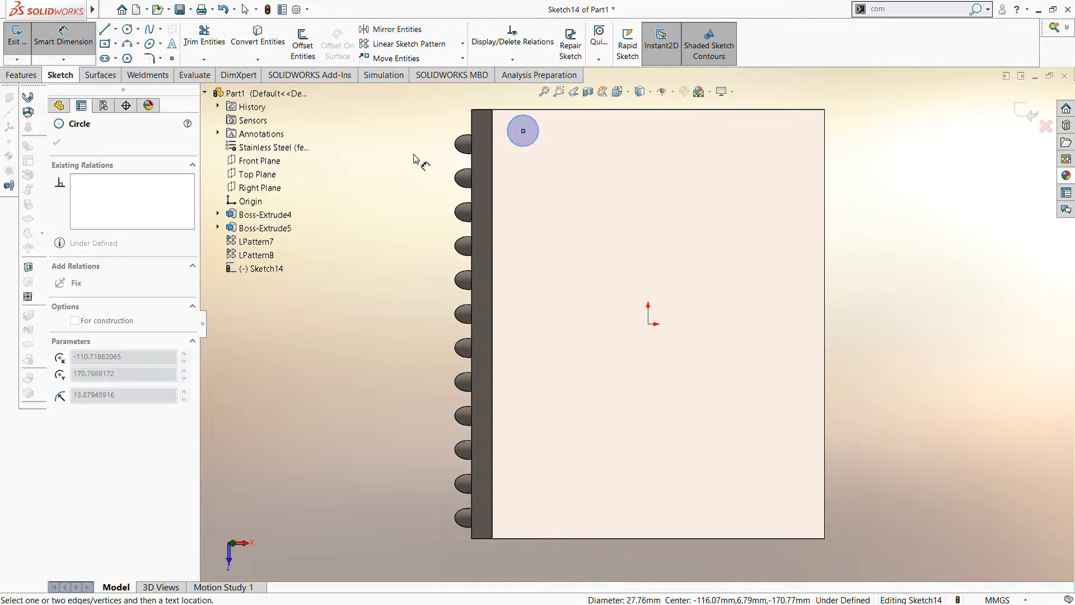
click(397, 169)
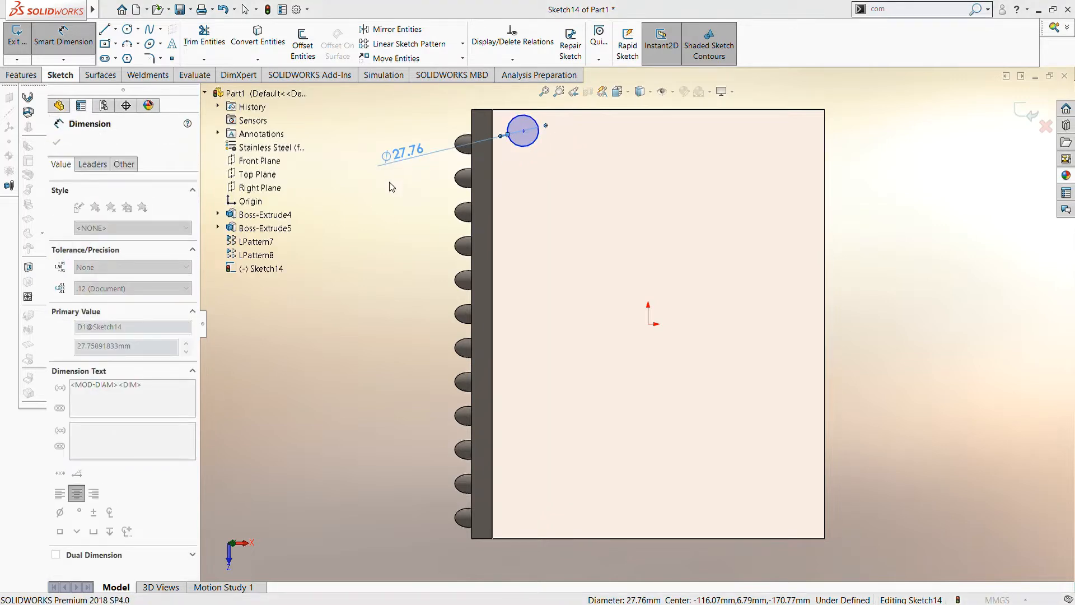
text(30)
key(Return)
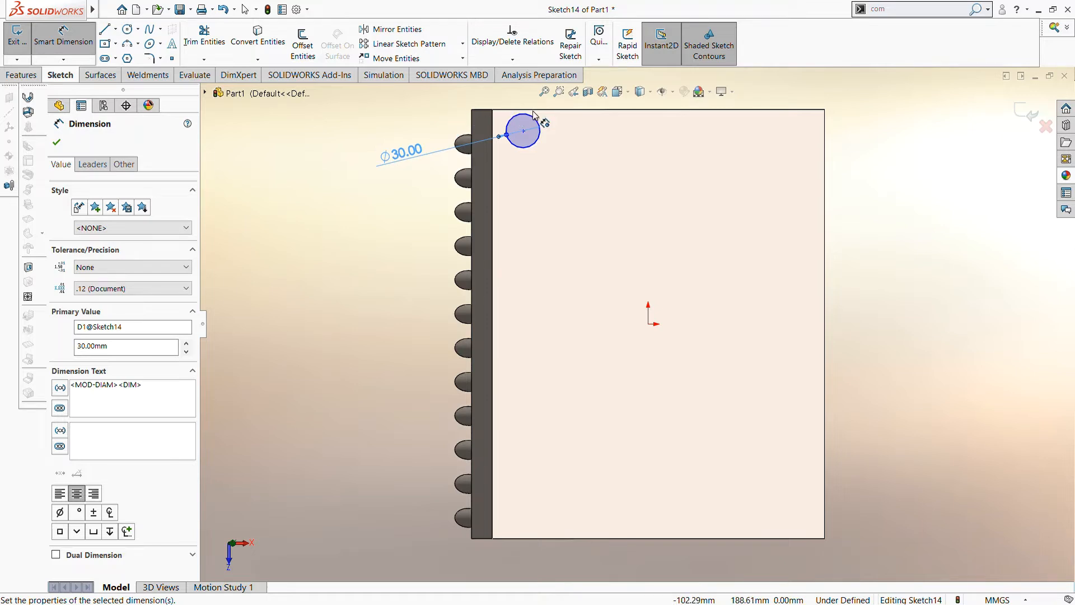
click(496, 147)
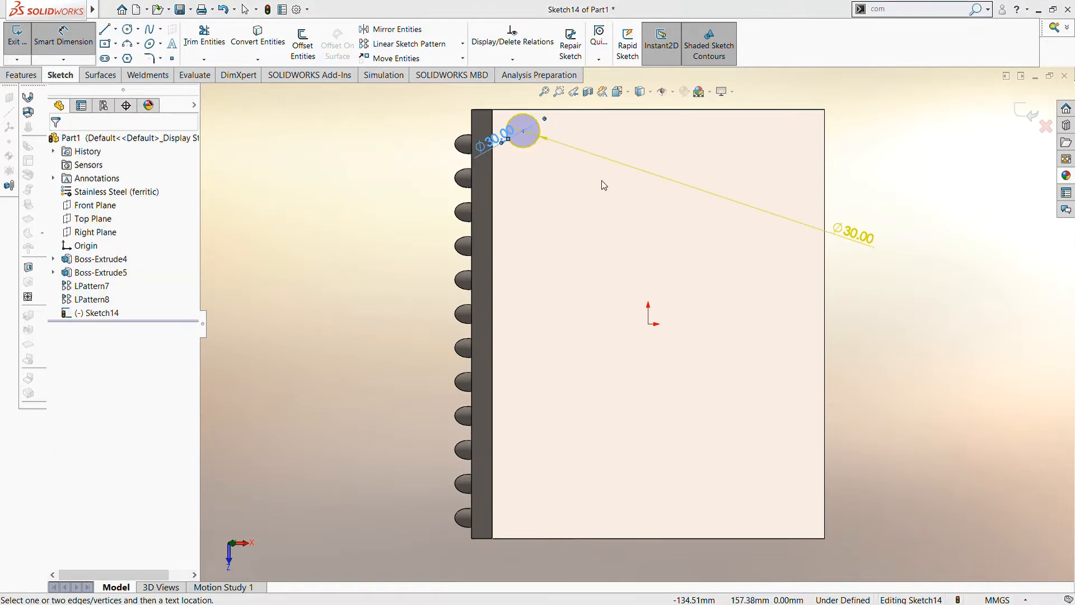
key(Escape)
key(Escape)
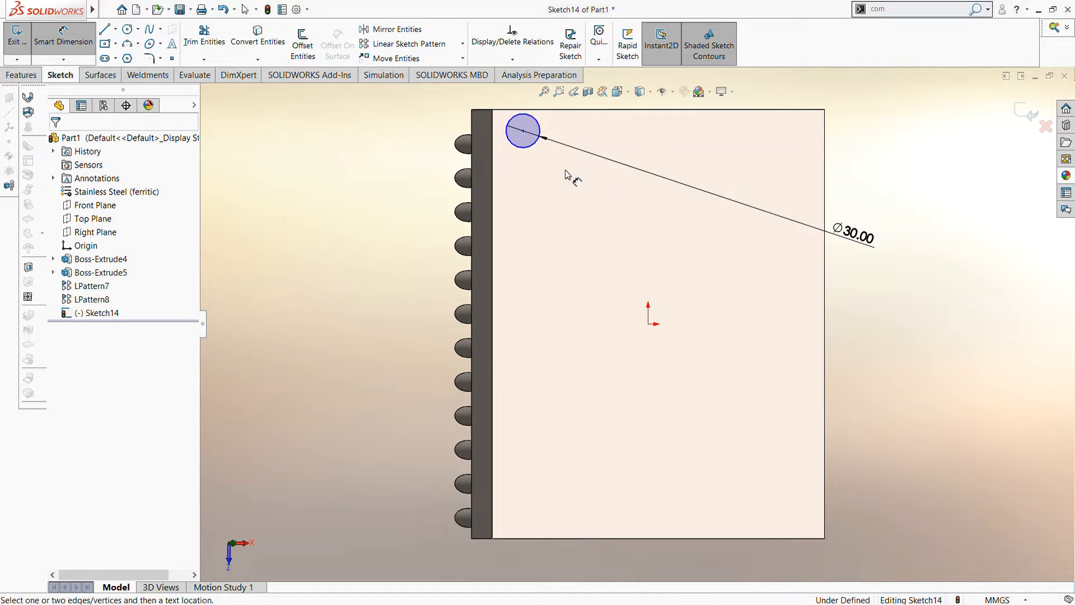
- Dimension the circle's center 30 mm from the face's left edge, placing the text away from the circle
click(69, 32)
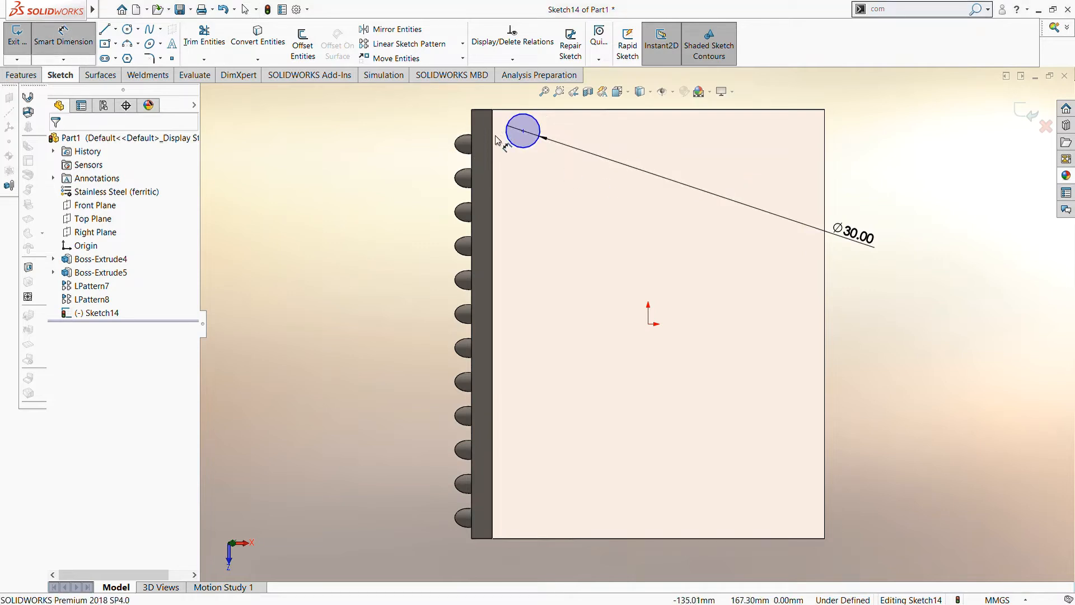
click(523, 132)
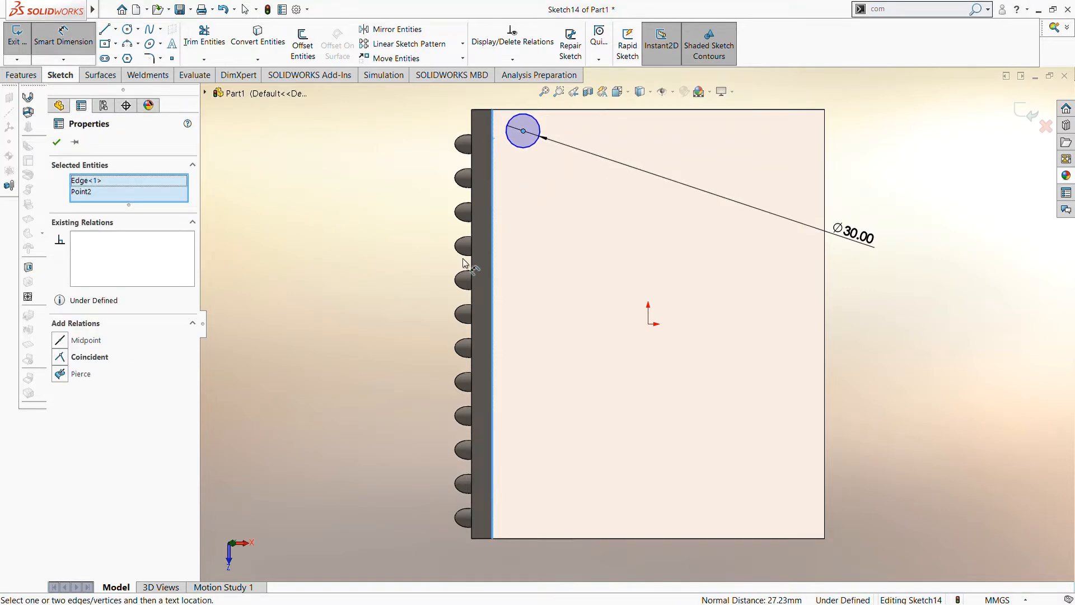
click(527, 199)
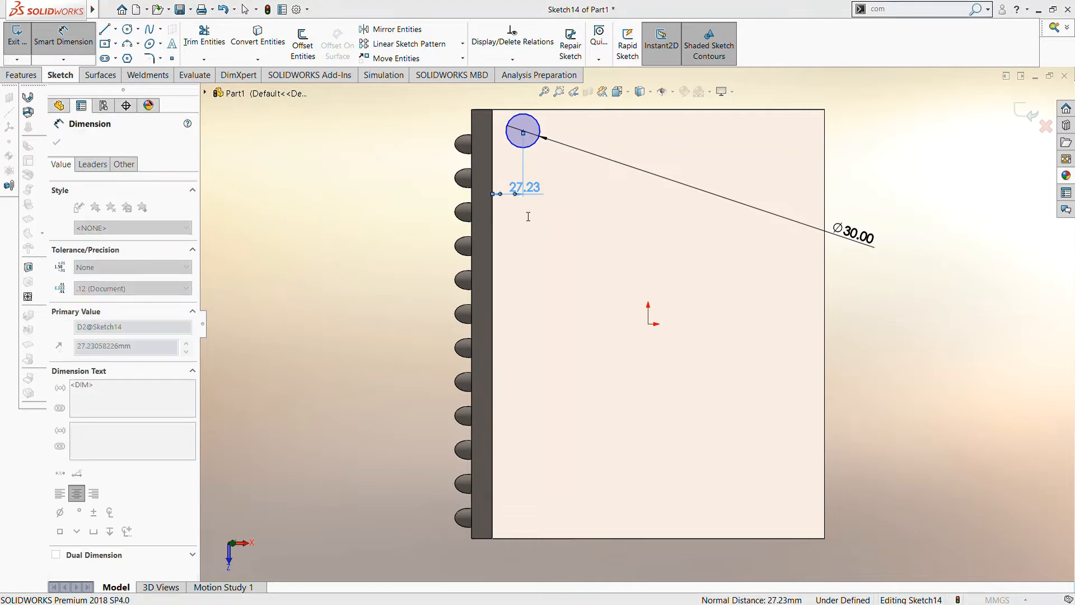
text(30)
key(Return)
click(238, 158)
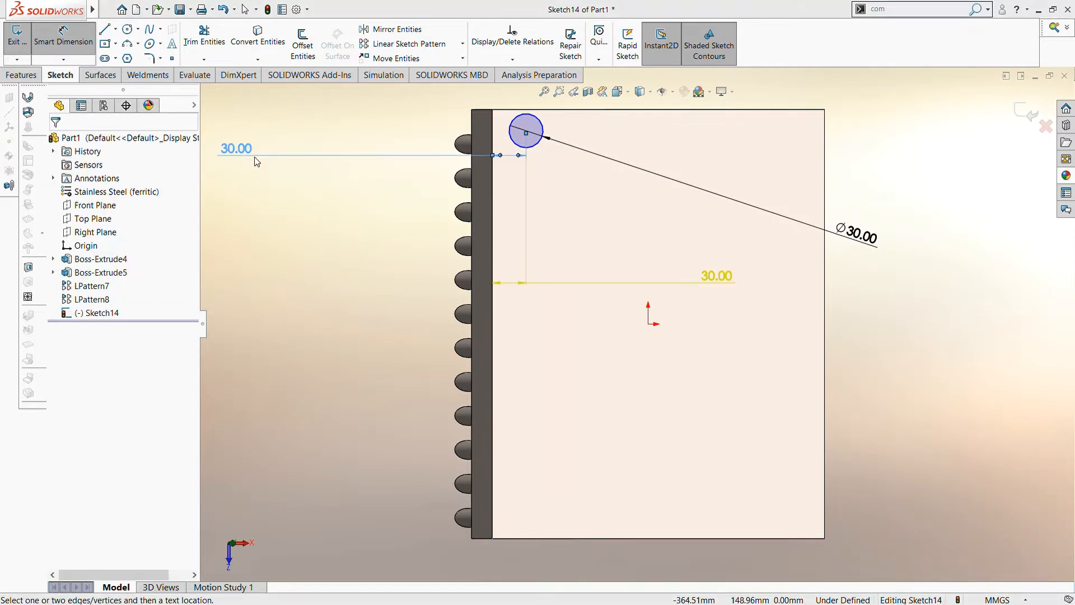
drag(524, 200, 719, 284)
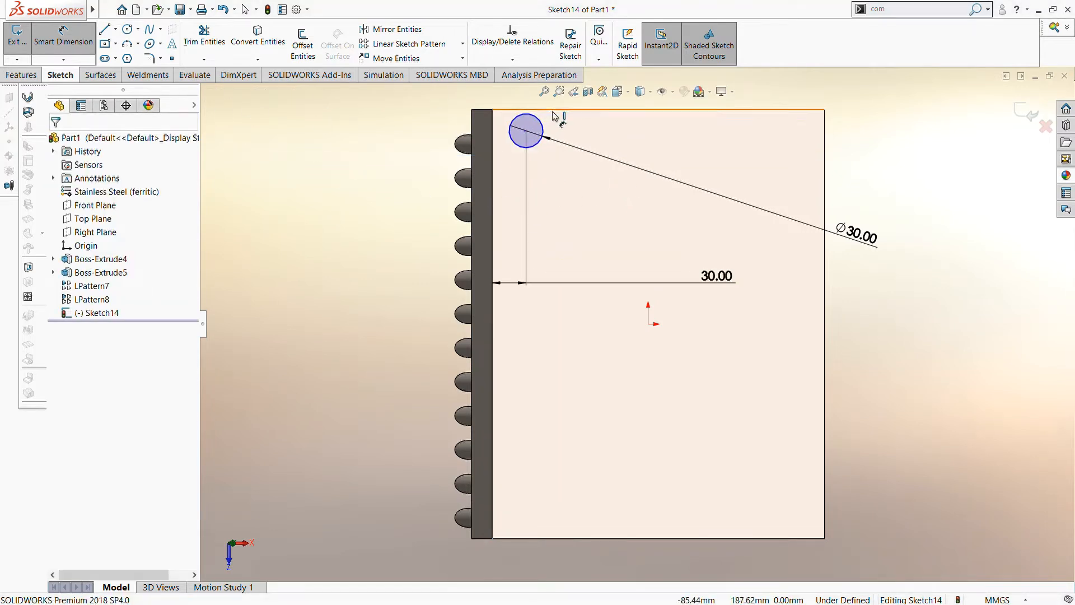
- Dimension the circle's center 30 mm from the face's top edge to finish locating it
click(526, 131)
click(605, 133)
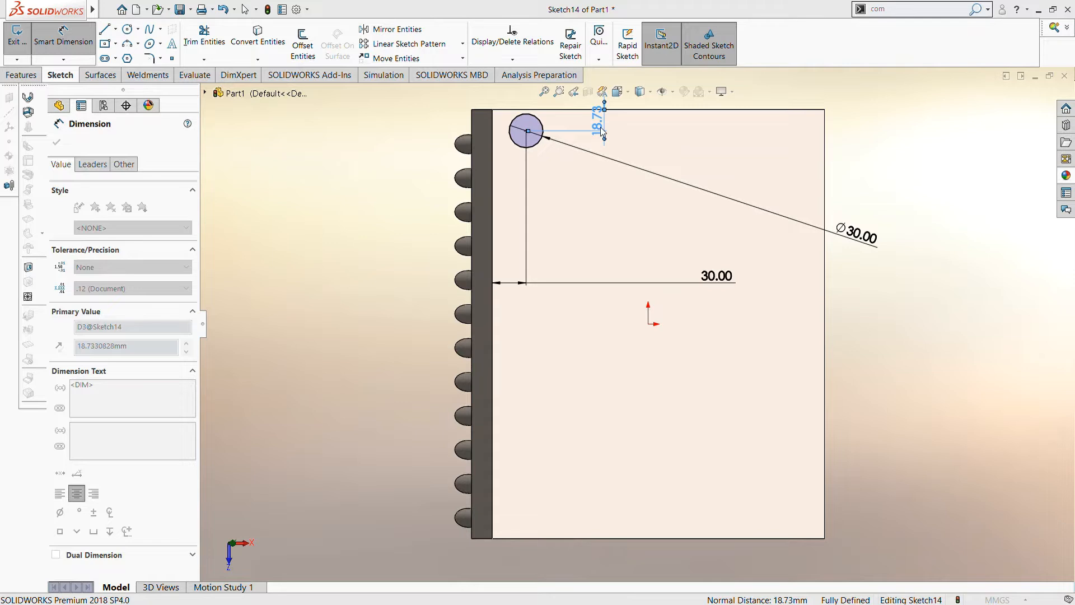
text(30)
key(Return)
click(344, 170)
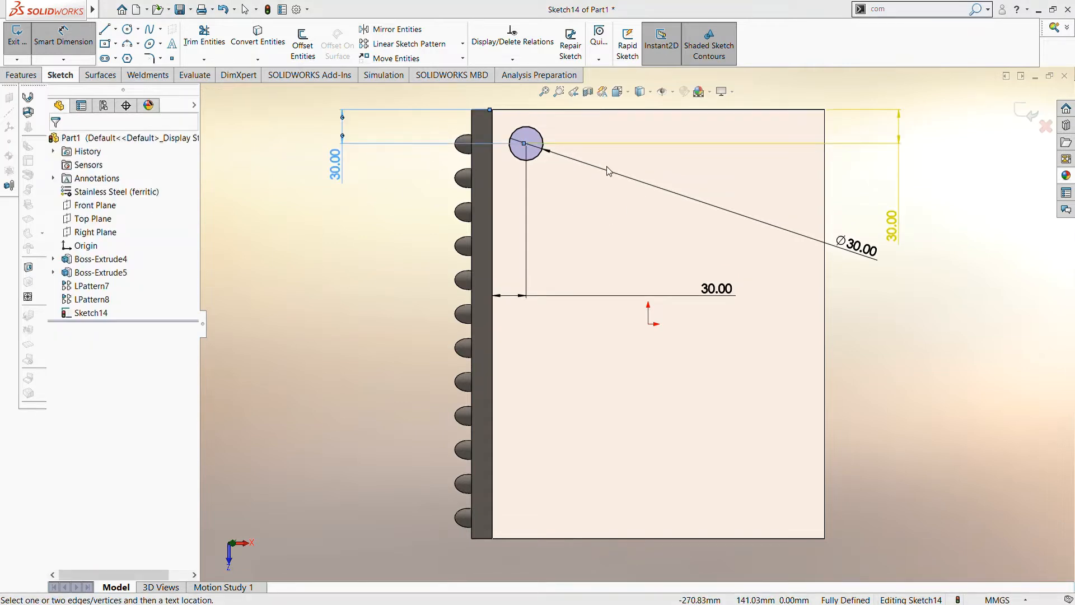
key(Escape)
key(Escape)
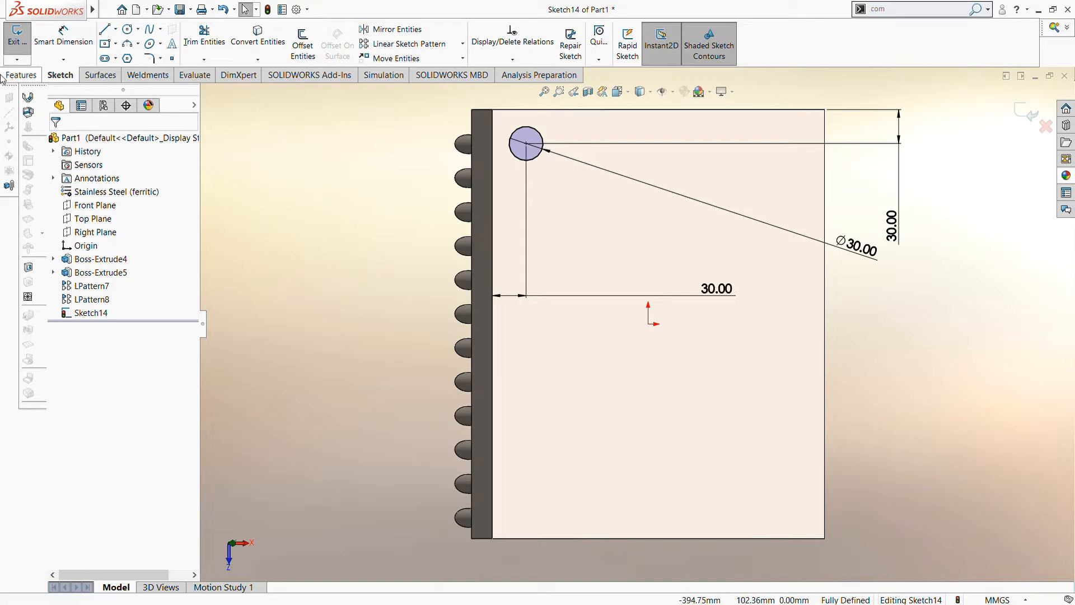
- Extrude the 30 mm circle 219 mm outward from the block face with a 4° inward draft to form a tapered peg
click(21, 75)
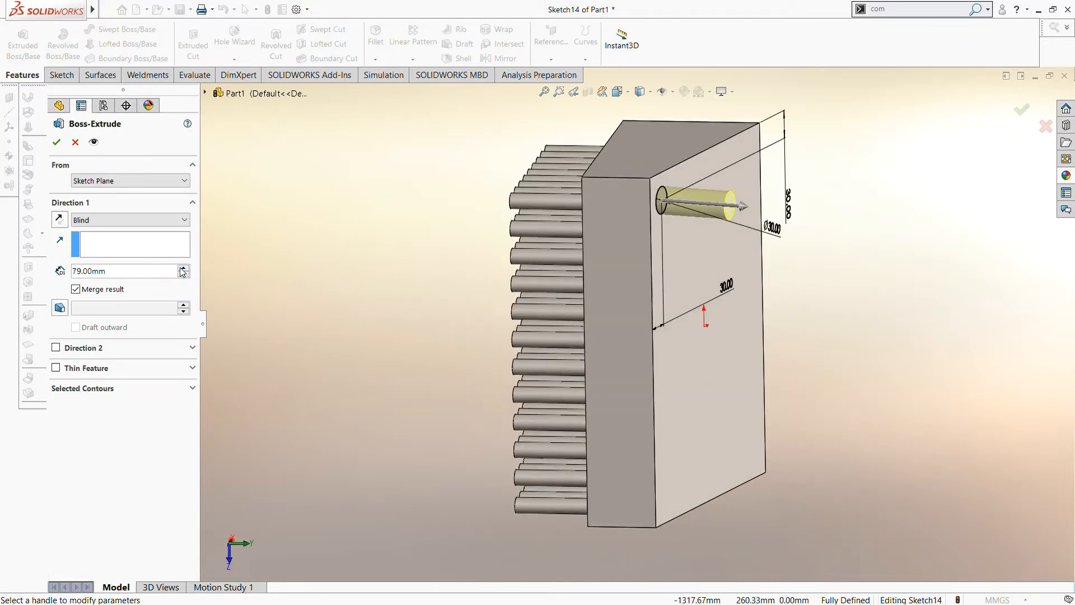
drag(183, 271, 182, 271)
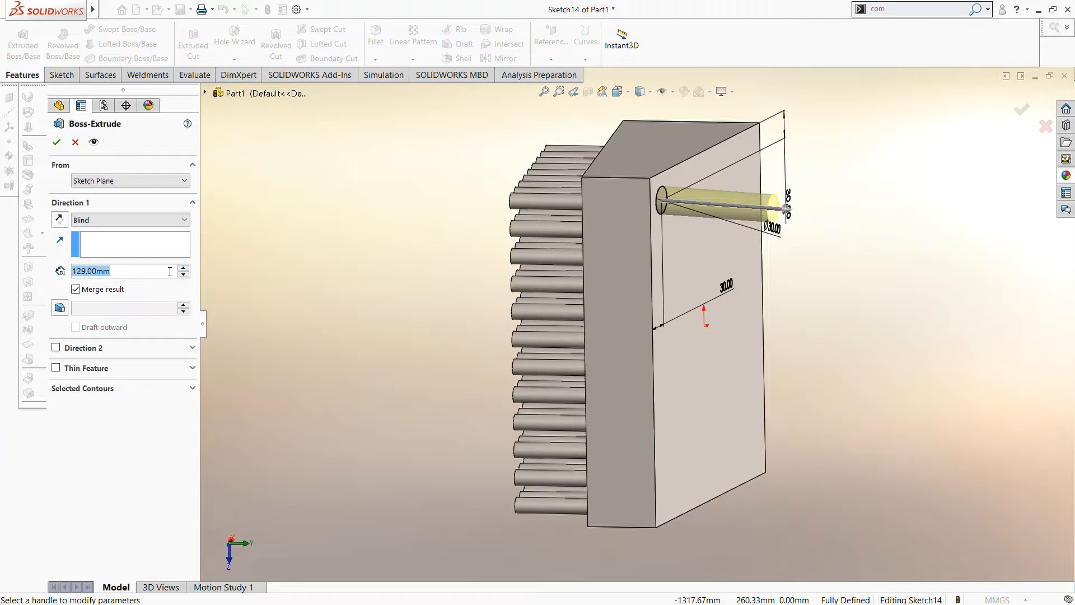
click(60, 307)
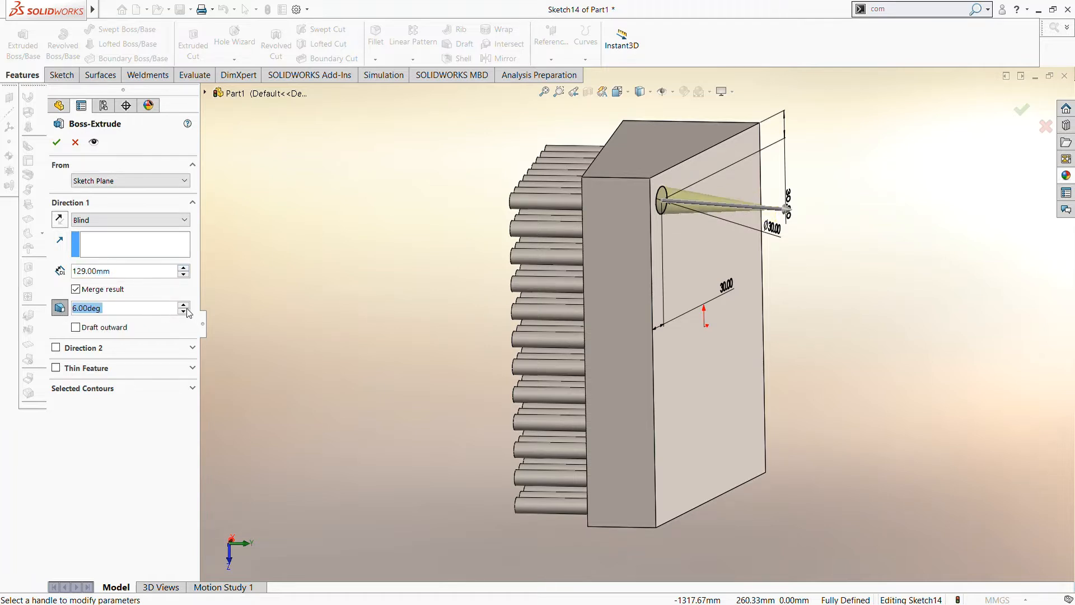
drag(184, 311, 183, 312)
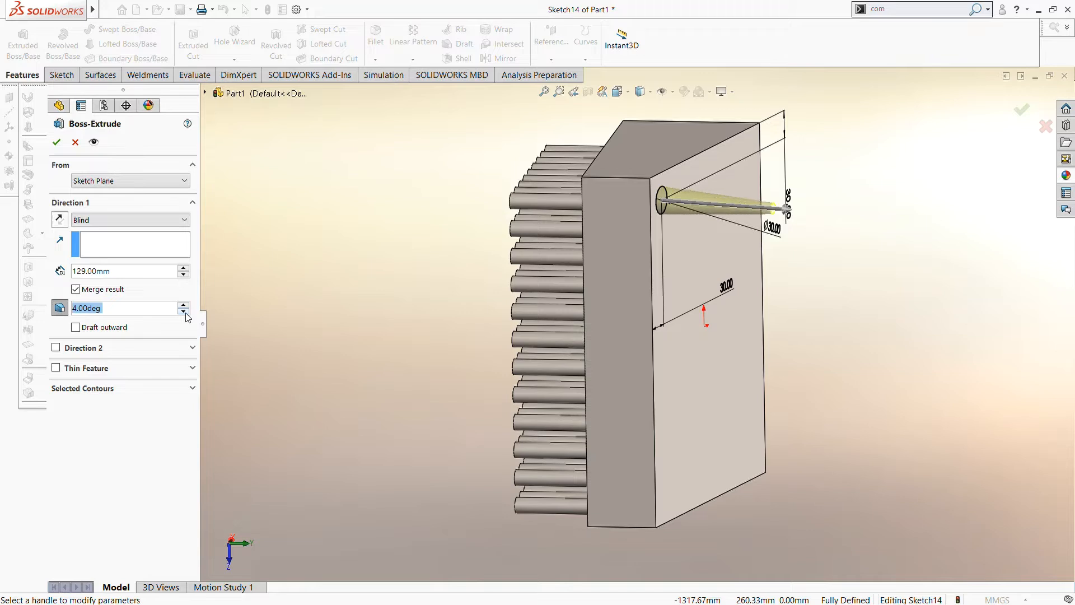
drag(184, 271, 184, 271)
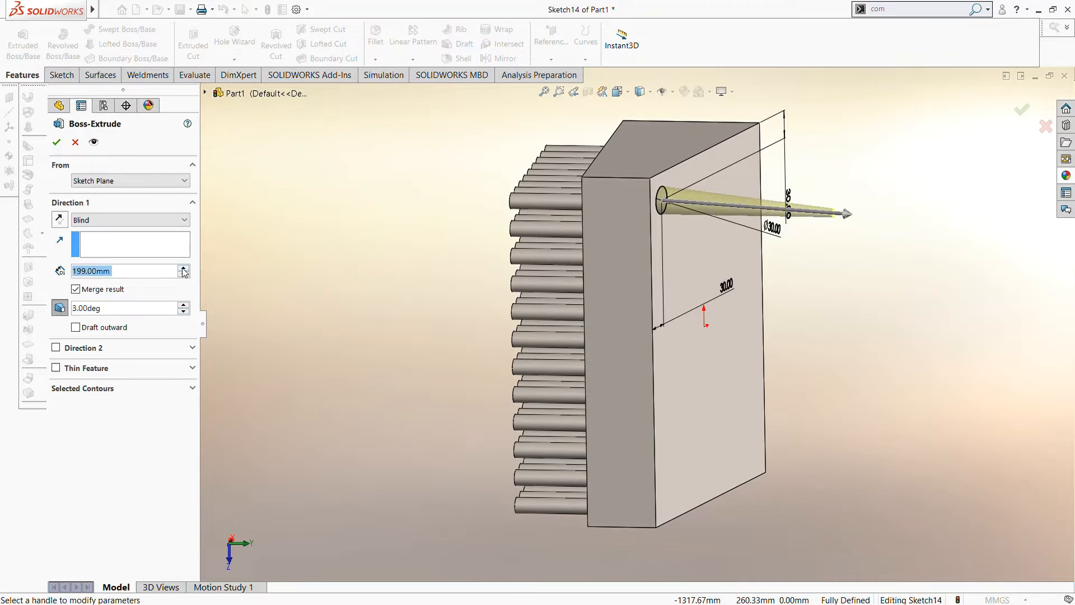
click(183, 305)
click(56, 143)
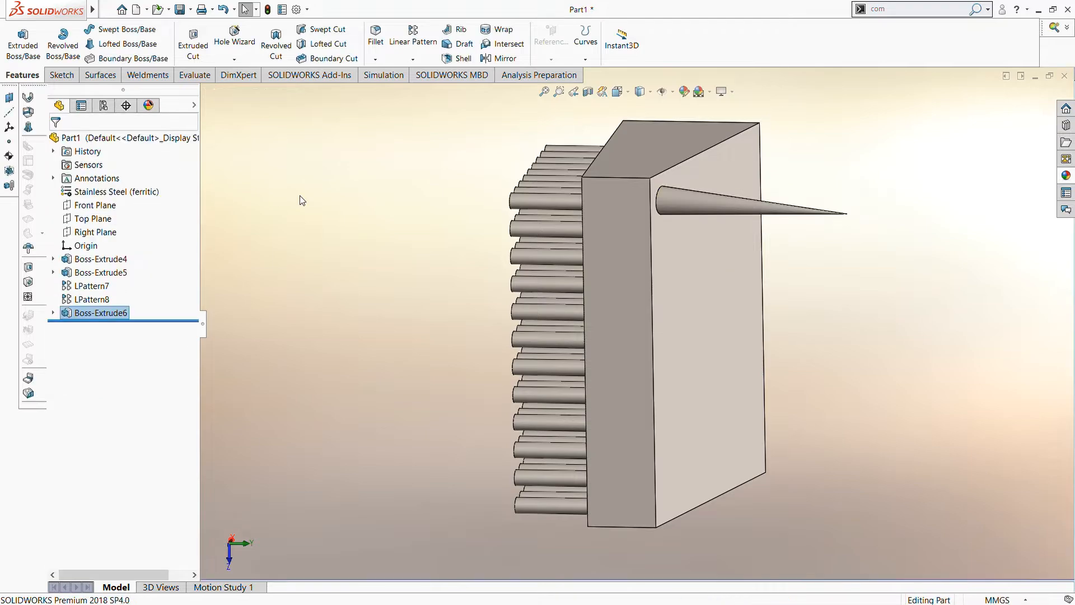
- Set up a linear pattern of the tapered peg along the adjacent short face edge, reversed across the face, with 9 instances at 30 mm spacing
middle_drag(402, 270, 375, 294)
middle_drag(260, 409, 693, 474)
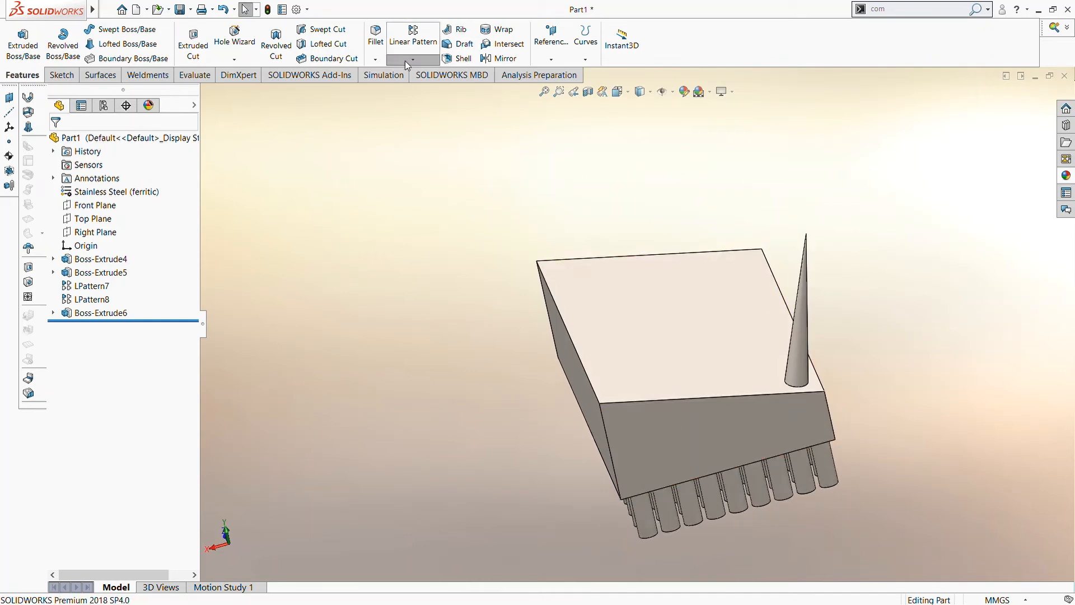
click(439, 80)
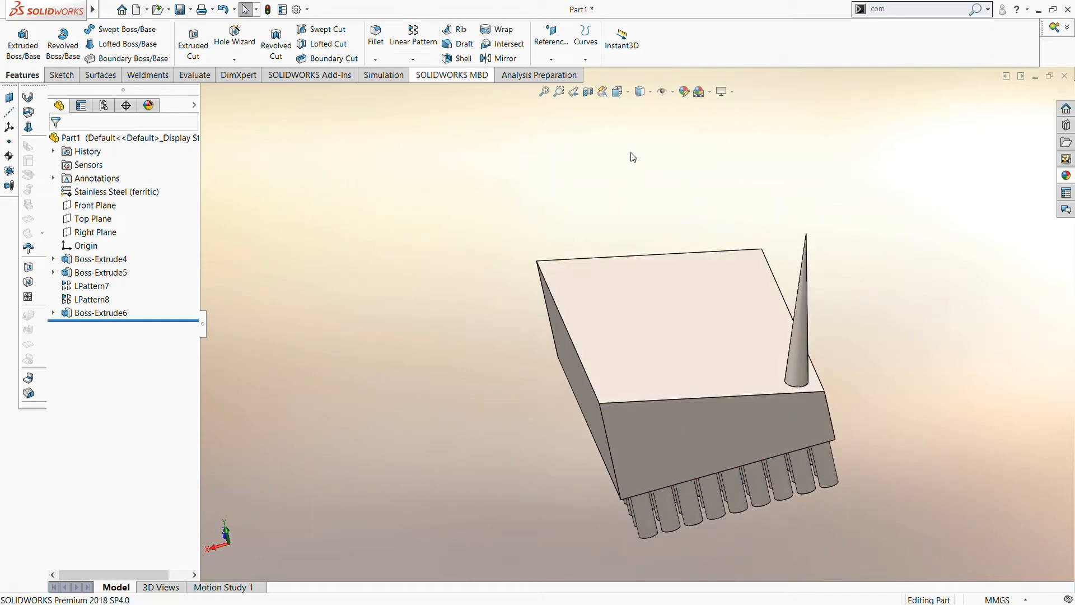
click(667, 398)
click(111, 429)
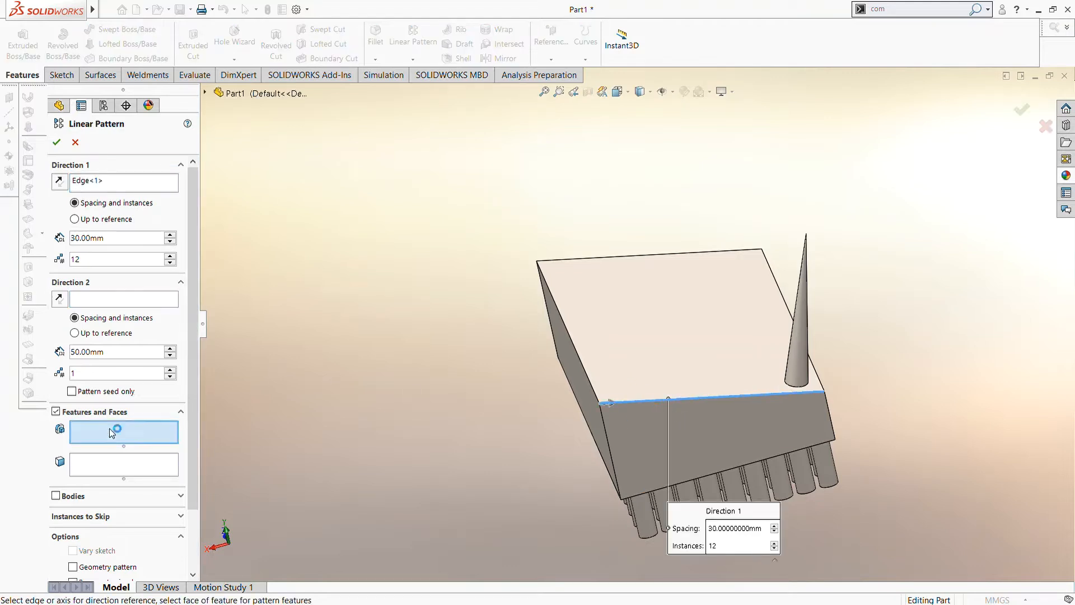
click(804, 357)
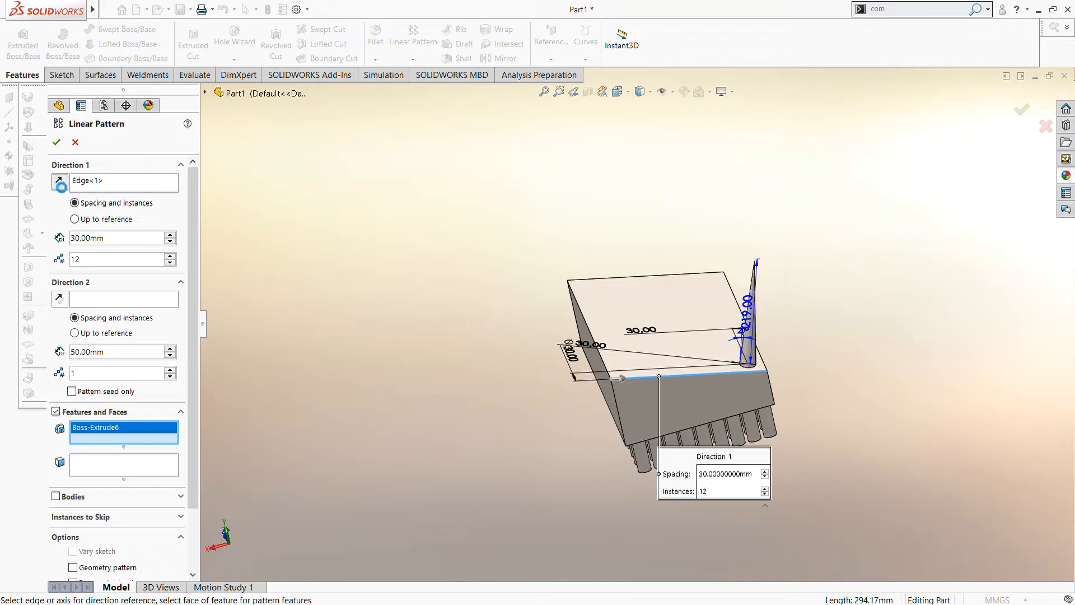
click(60, 182)
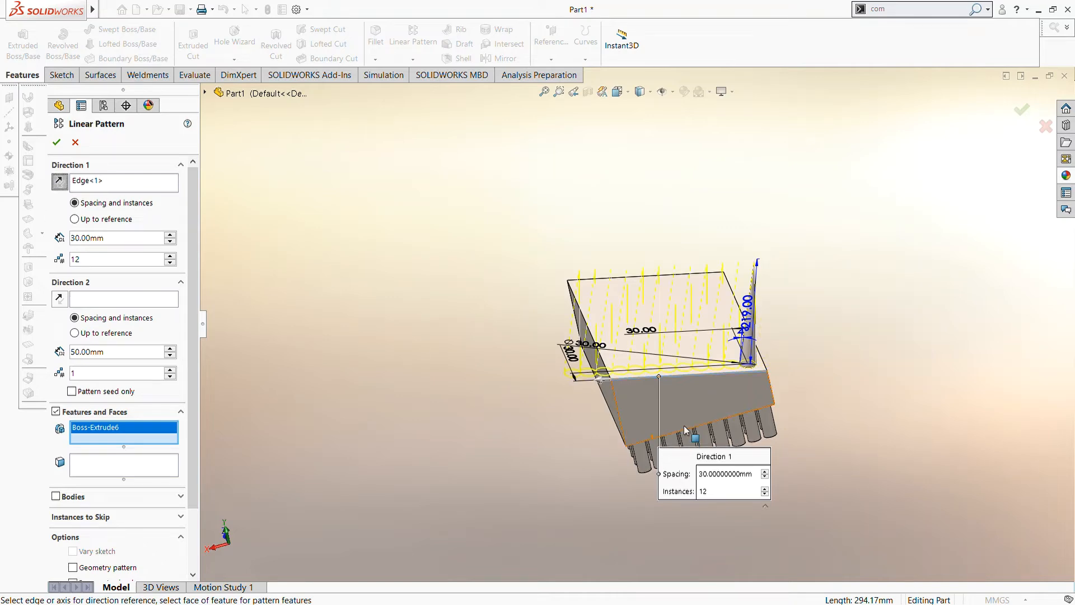
double_click(170, 263)
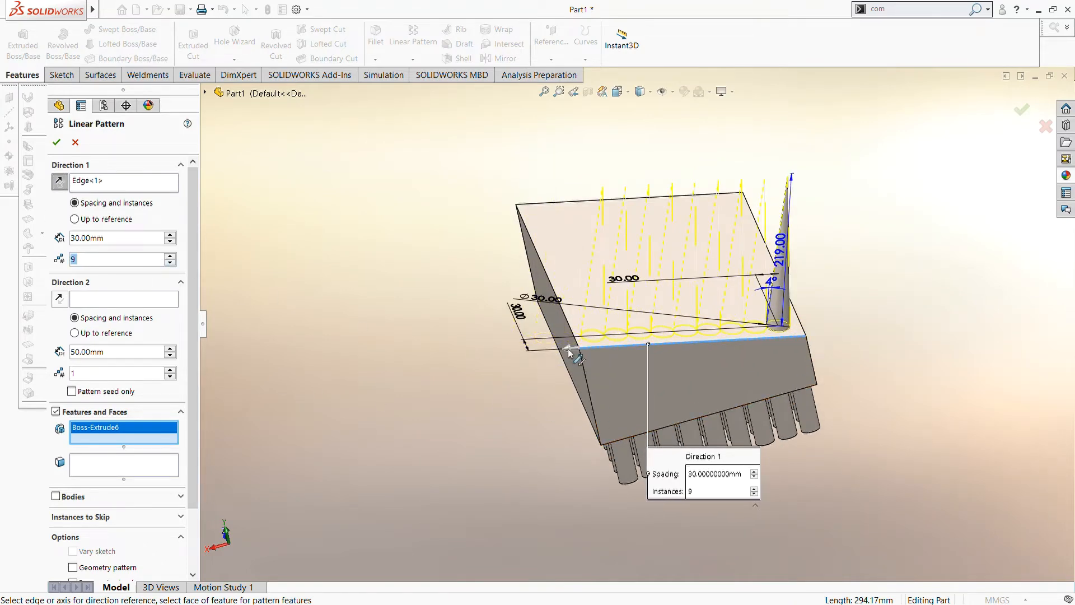
scroll(657, 240, down, 4)
scroll(658, 244, up, 1)
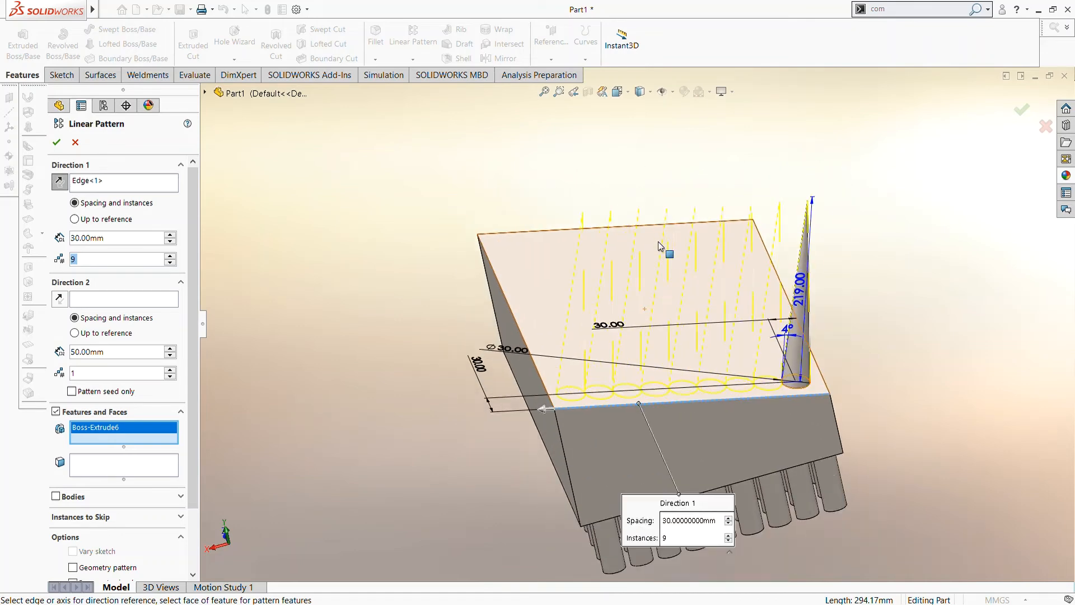
- Enable varying instances in the pattern and give the peg's 219 mm height a 5 mm increment per instance
scroll(106, 529, down, 3)
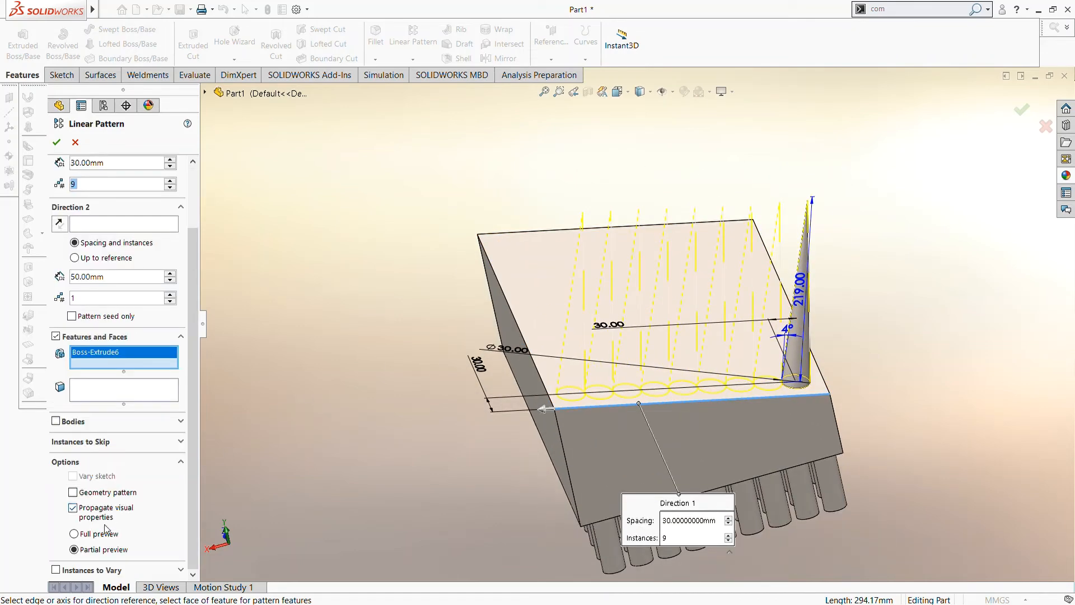
click(85, 571)
scroll(789, 338, down, 2)
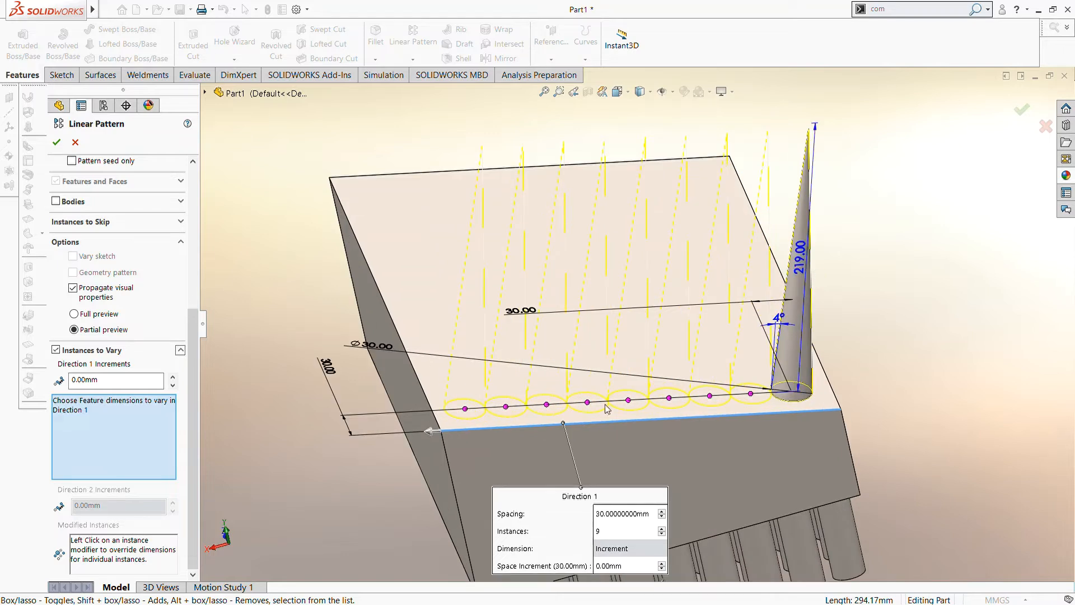
click(804, 273)
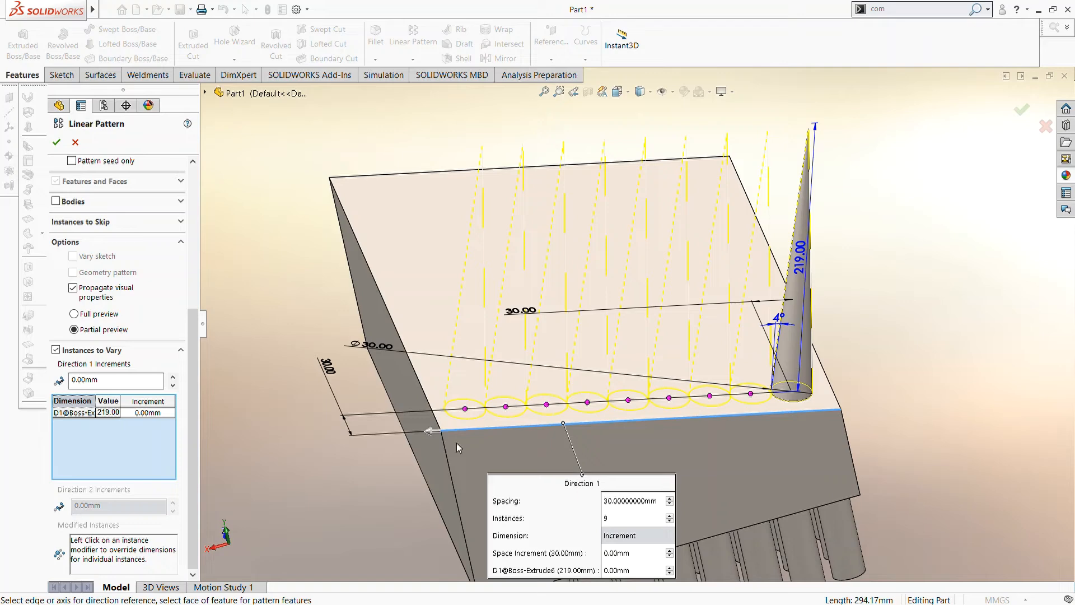
click(146, 412)
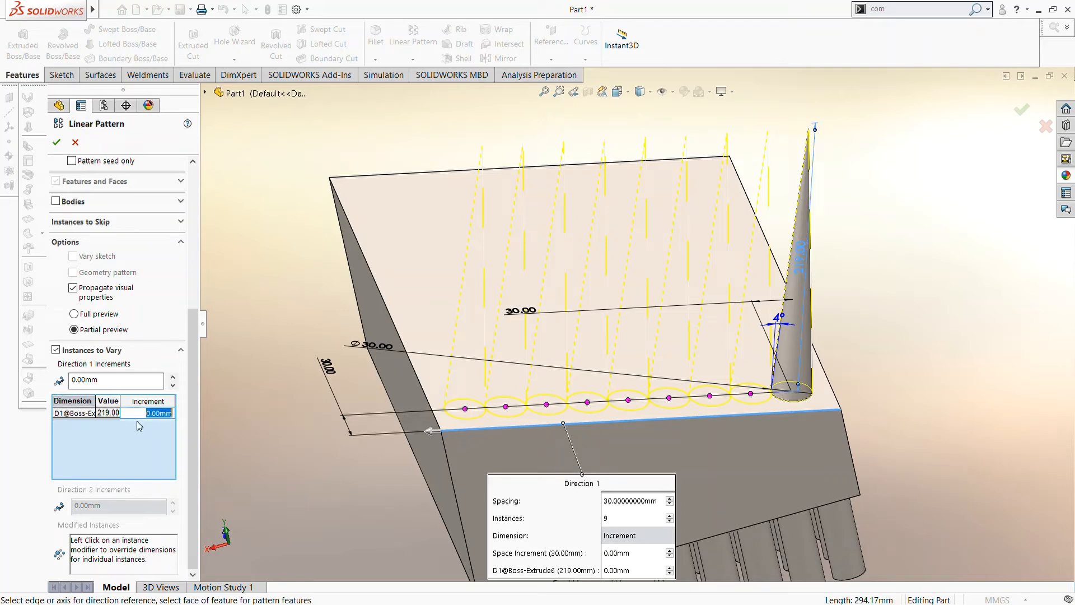
click(137, 413)
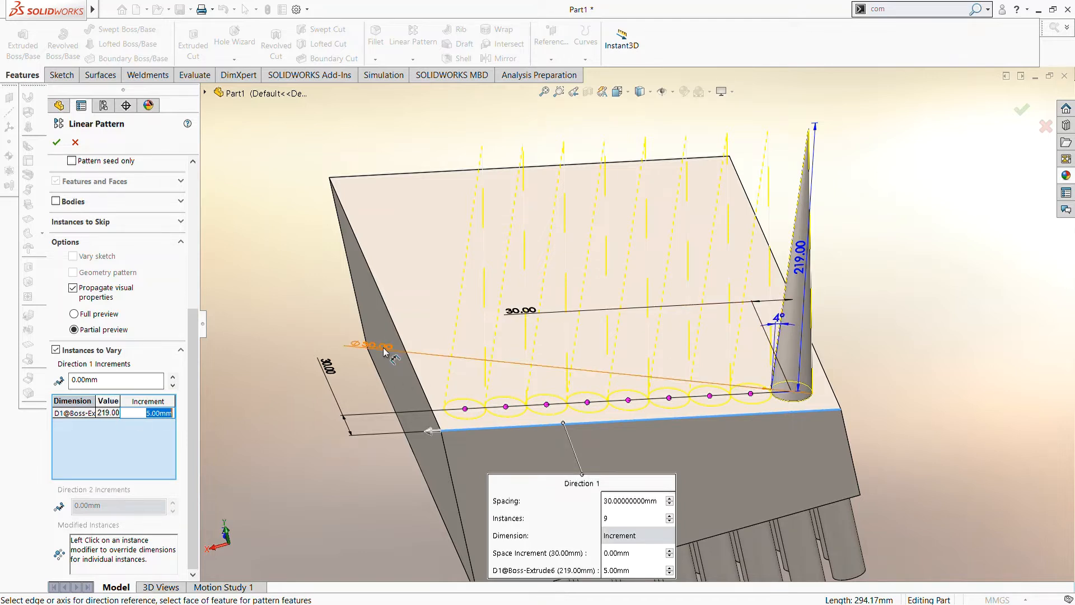
- Add the peg's base diameter to the varied dimensions with an increment of -2 mm per instance
click(361, 345)
click(146, 424)
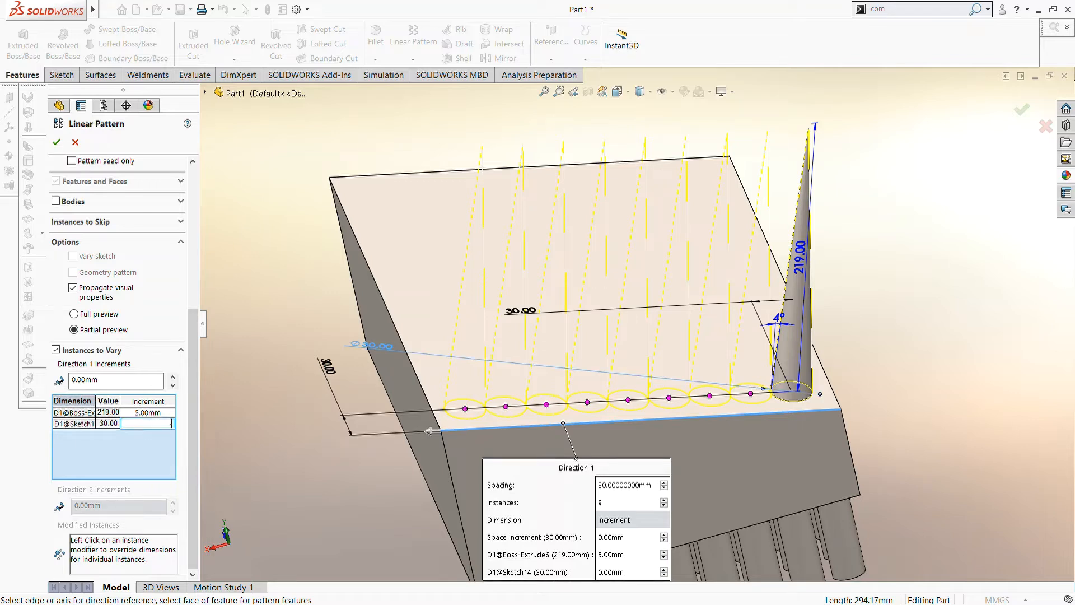
text(-2)
key(Return)
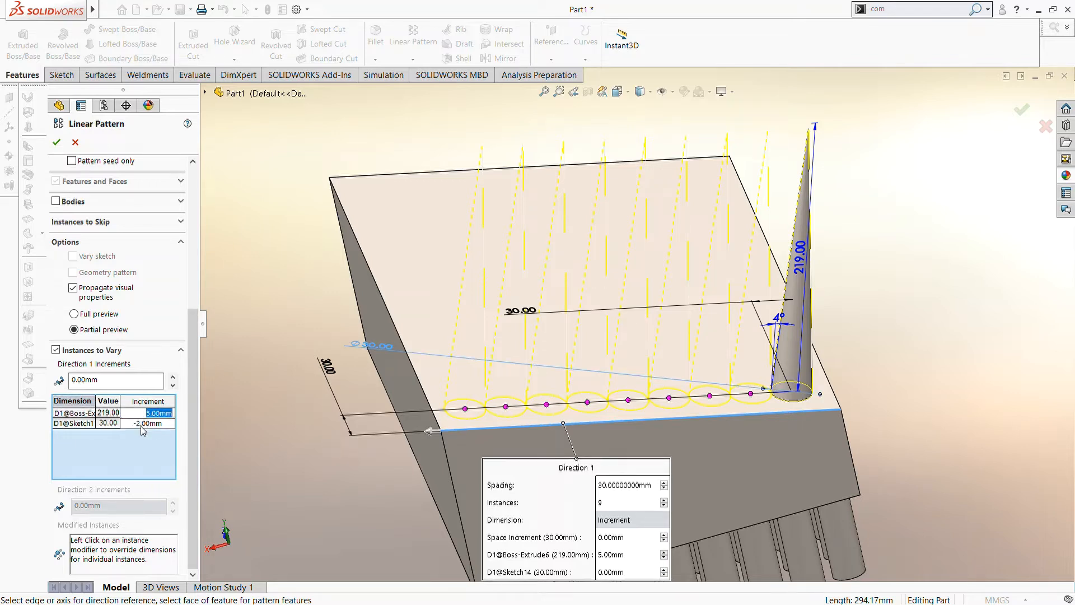
- Try a 3 mm spacing increment between the patterned pegs, and settle on 1 mm
click(122, 382)
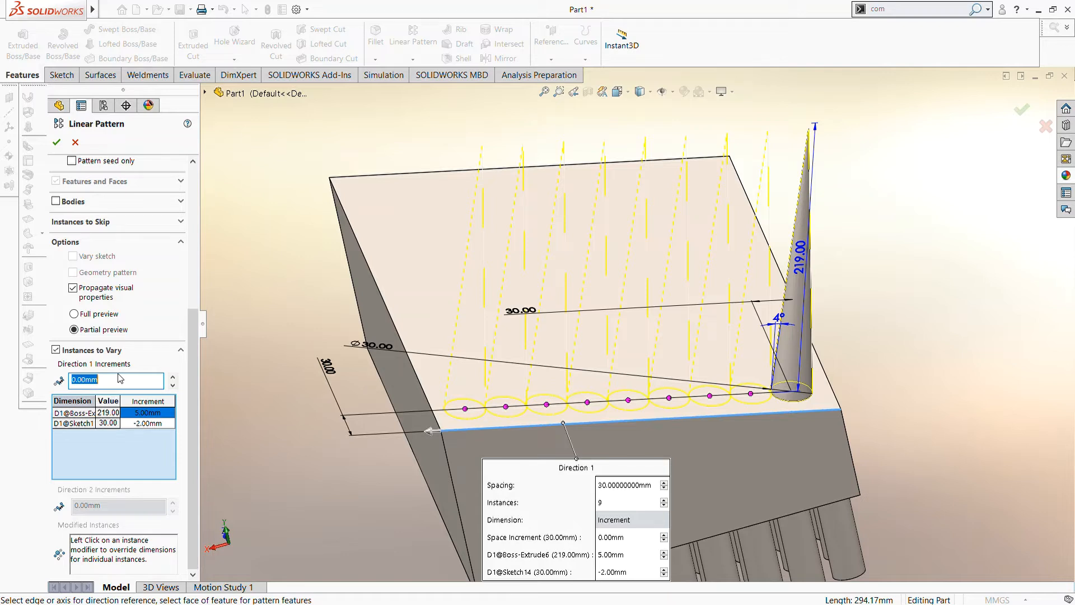
text(3)
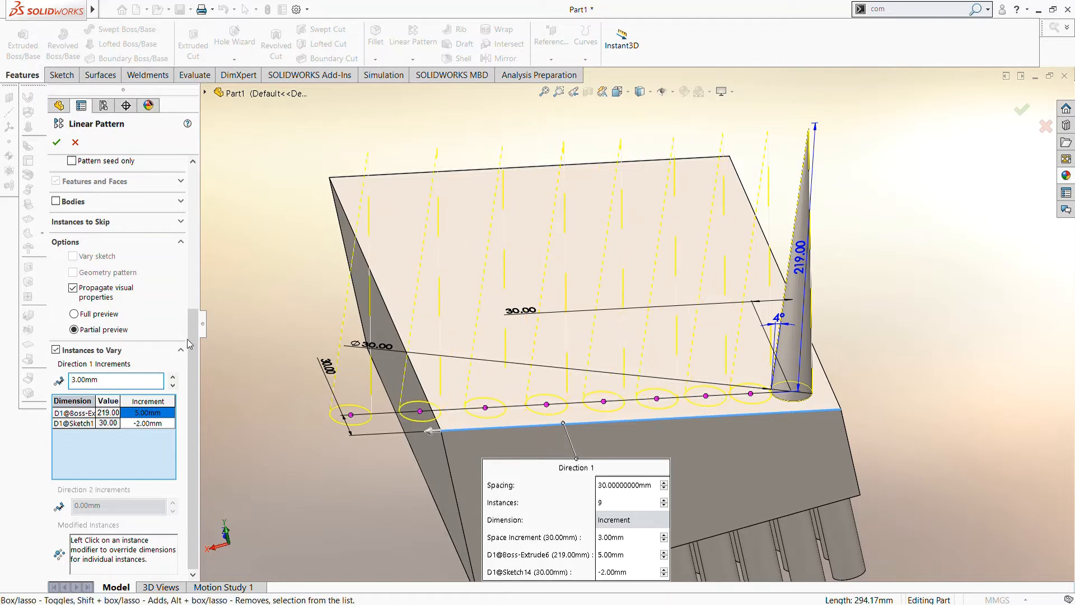
double_click(118, 385)
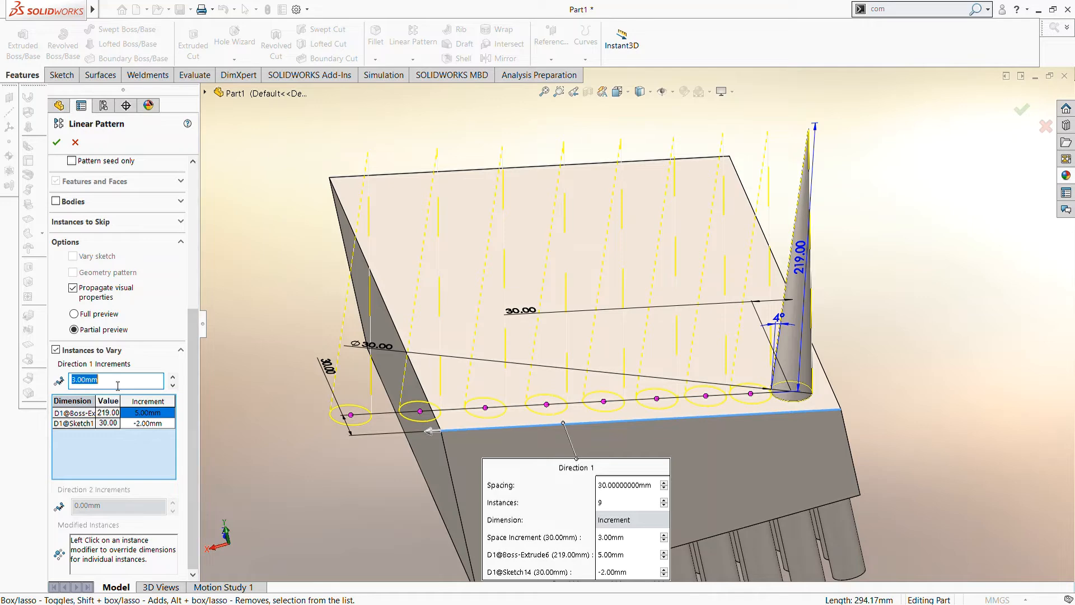
text(1)
key(Return)
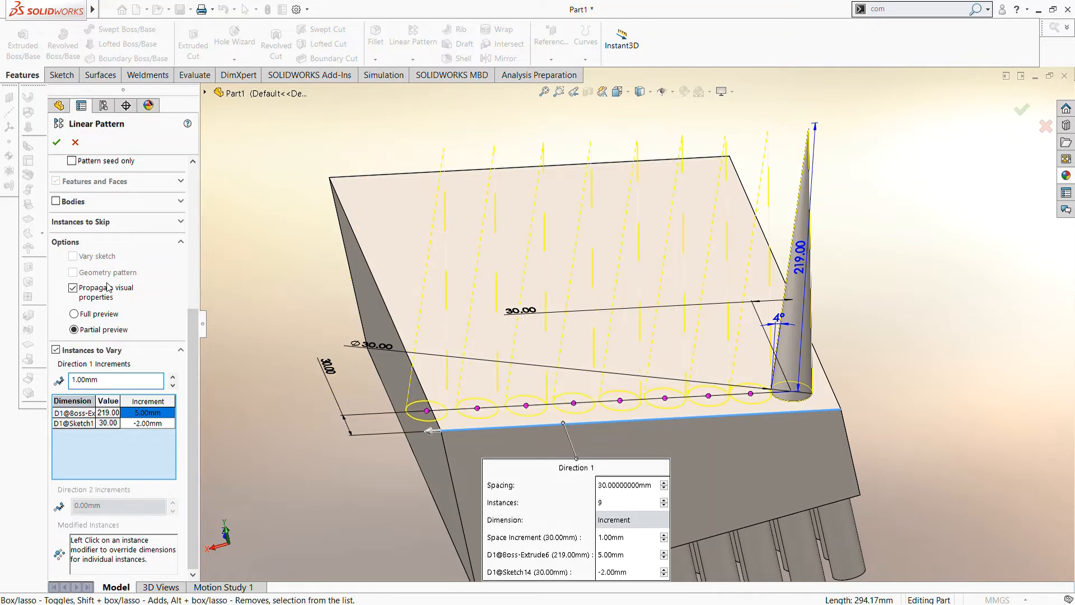
- Reduce the peg pattern to 8 instances and finish it
scroll(130, 200, up, 5)
click(169, 263)
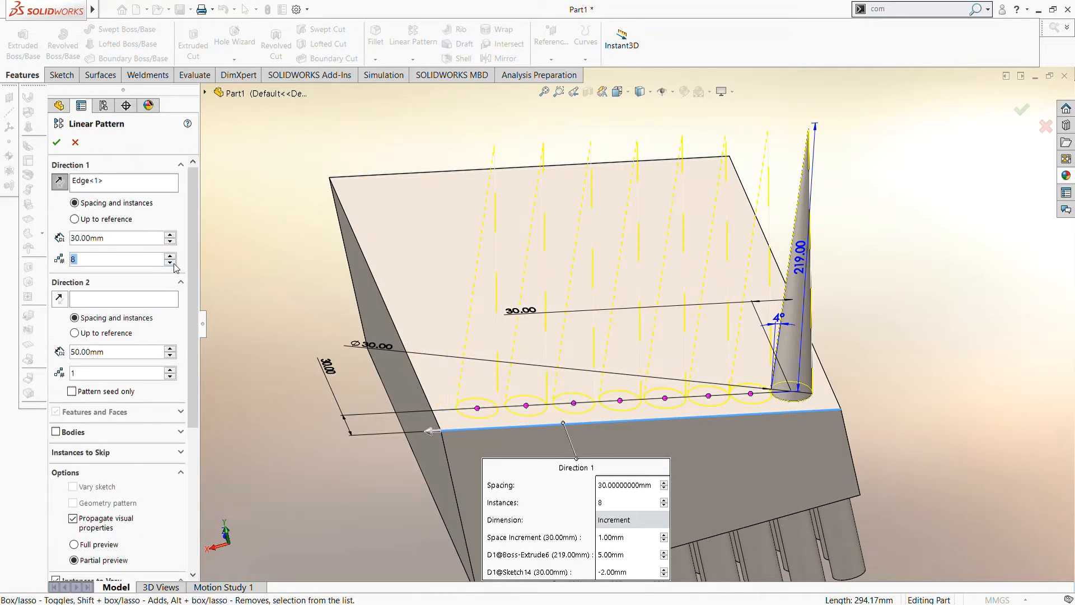
scroll(520, 273, up, 1)
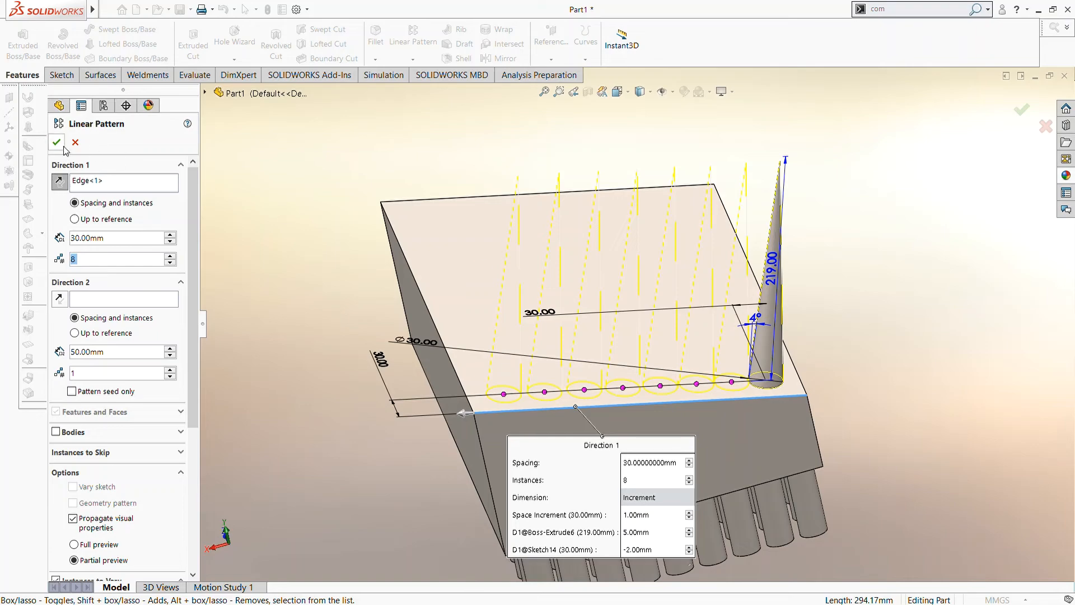
click(63, 147)
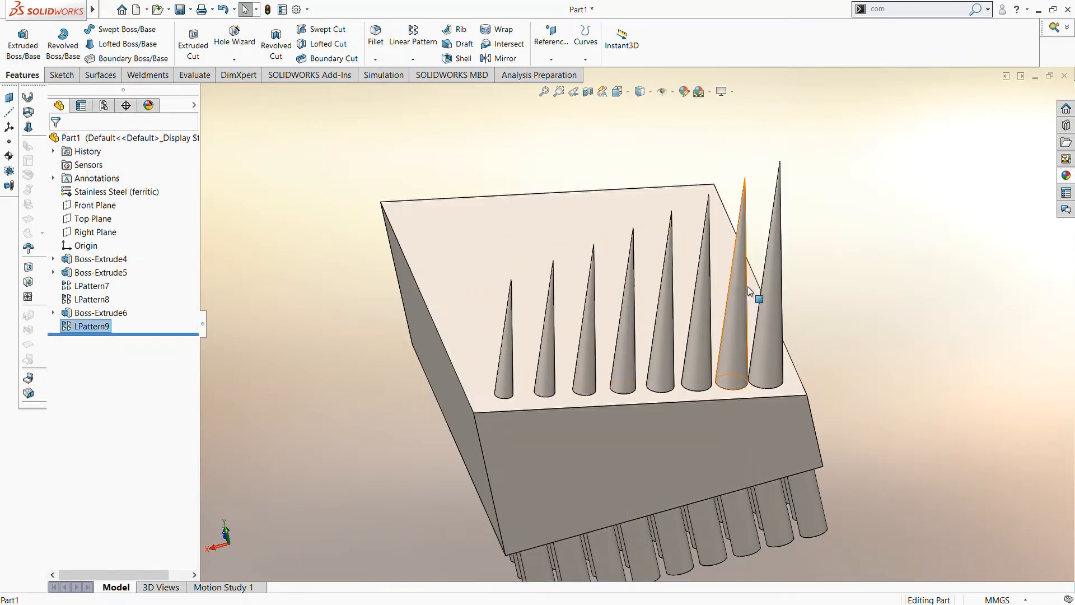
- Start a linear pattern of the tapered peg row LPattern9 along the block's long edge beside the peg face
middle_drag(747, 287, 782, 349)
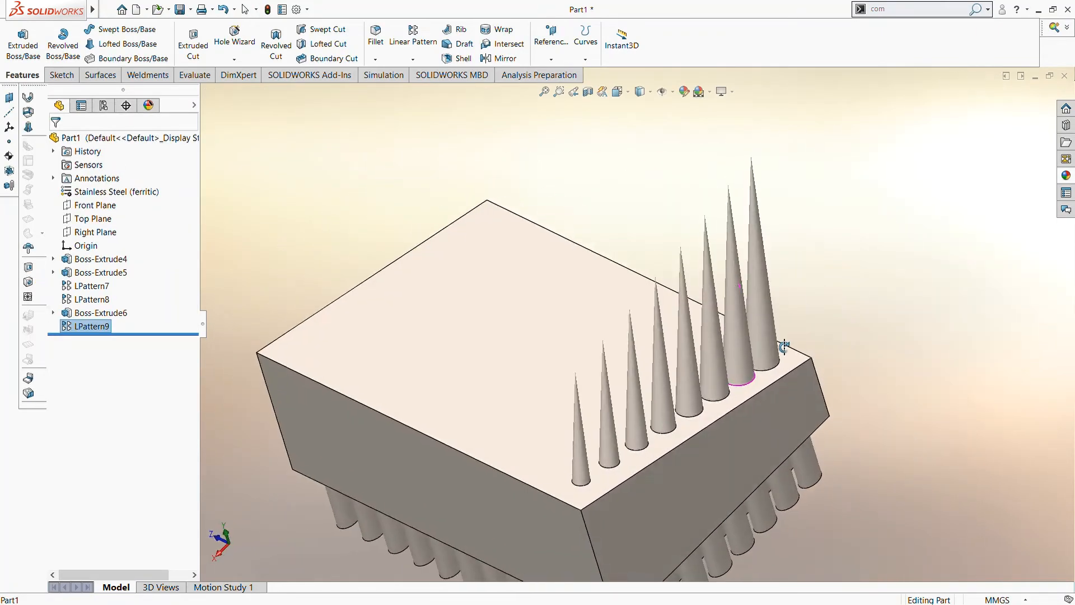
scroll(644, 359, down, 2)
middle_drag(572, 380, 653, 367)
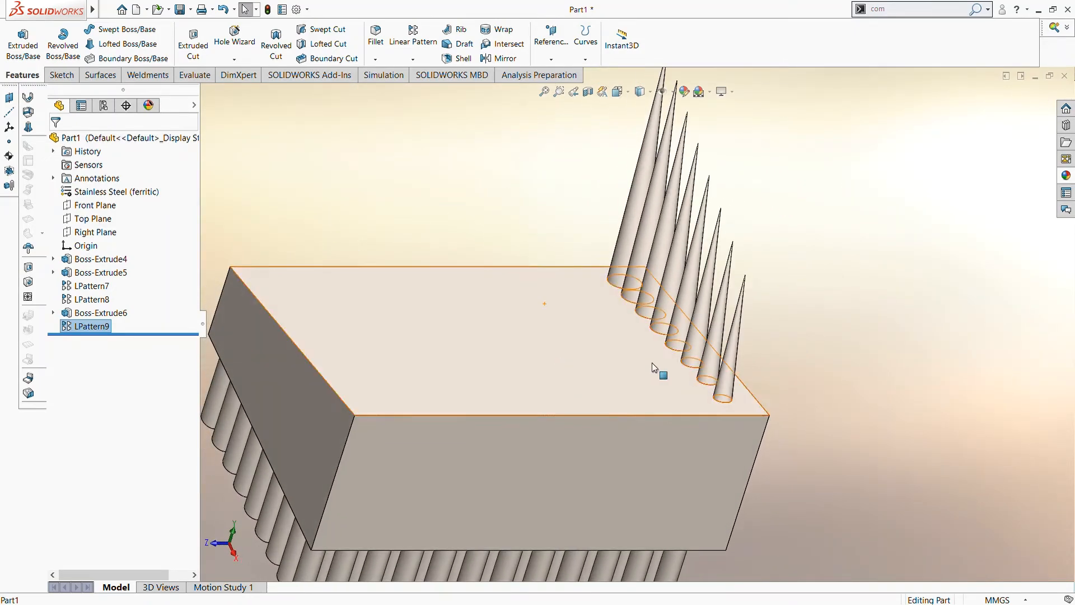
click(823, 302)
middle_drag(822, 302, 572, 120)
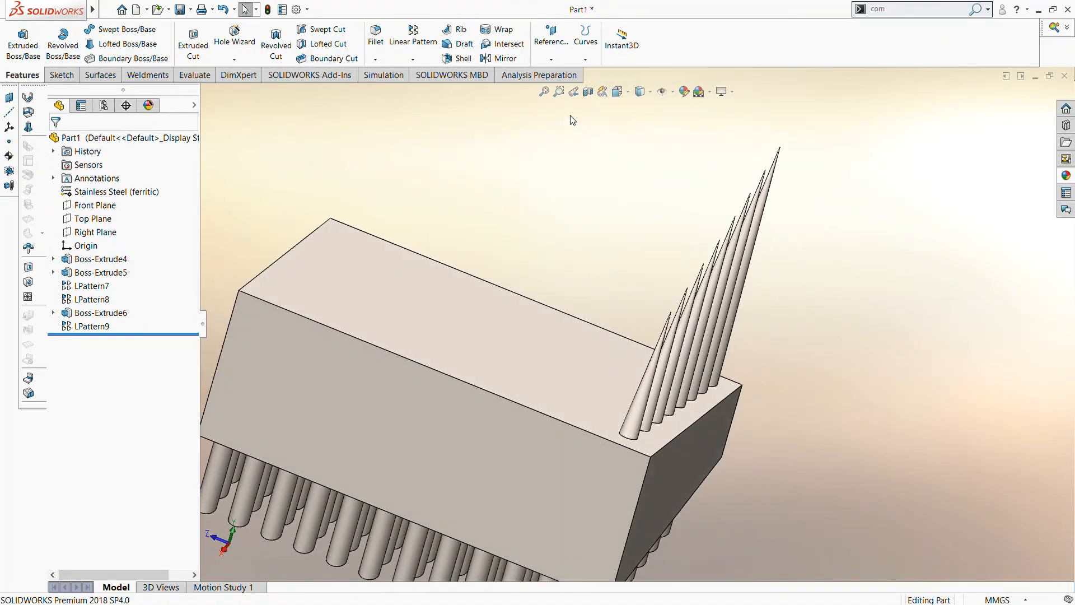
click(419, 62)
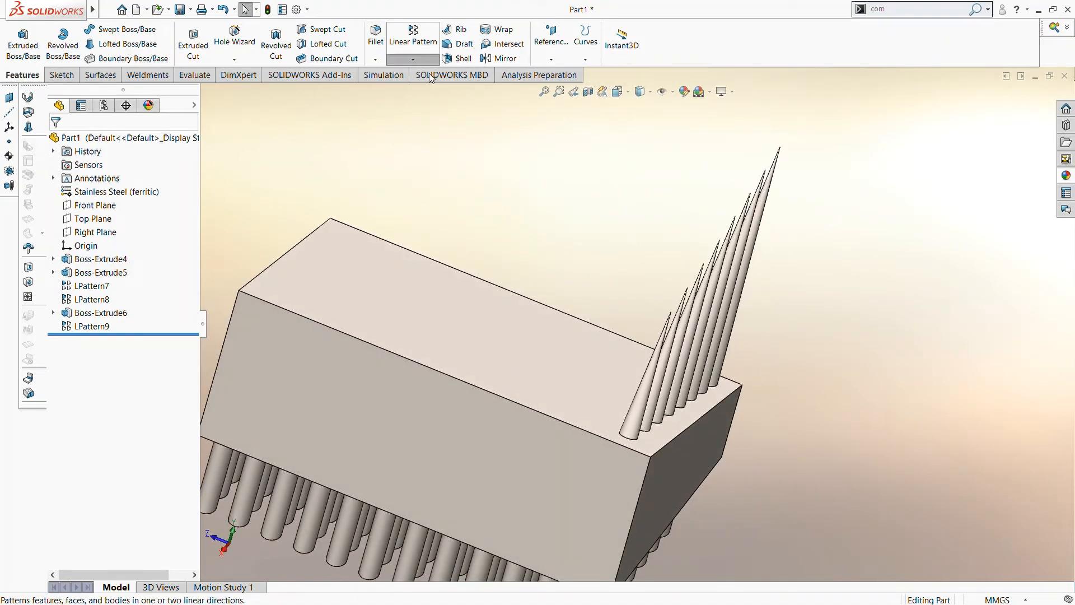
click(431, 77)
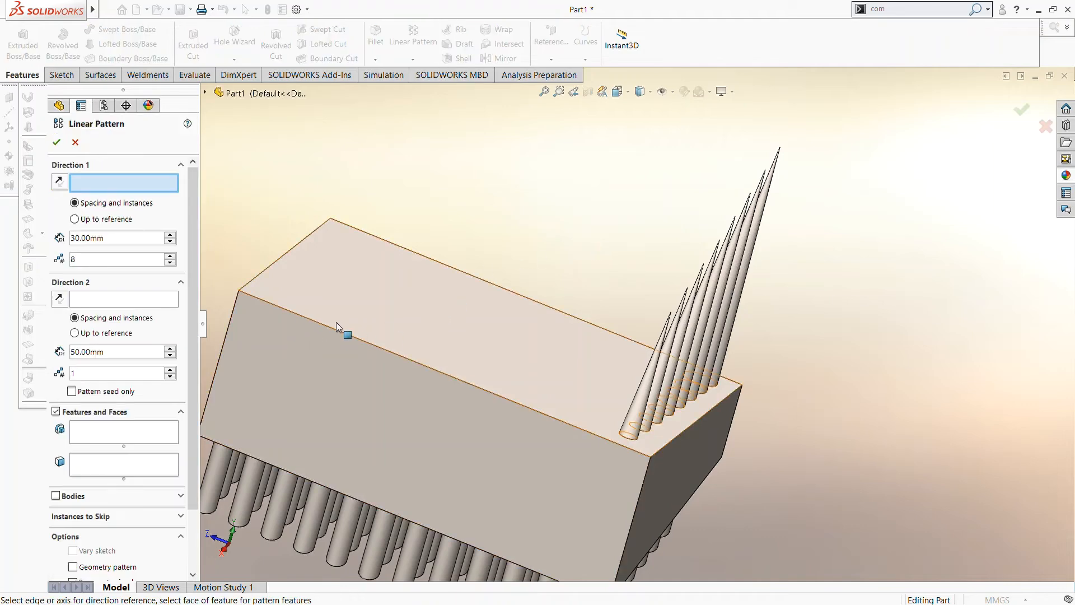
click(343, 334)
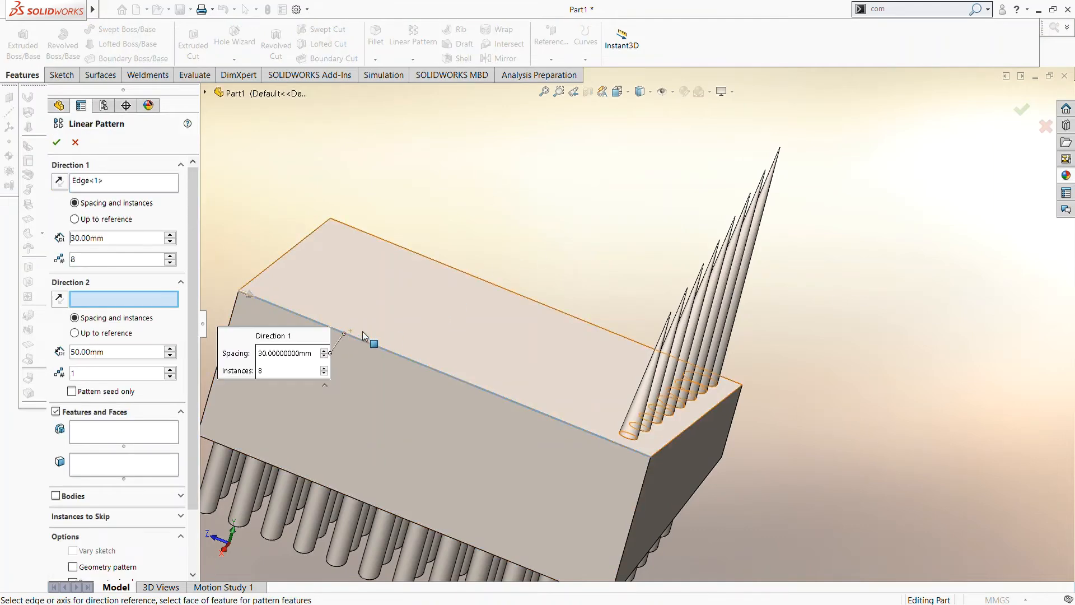
click(103, 429)
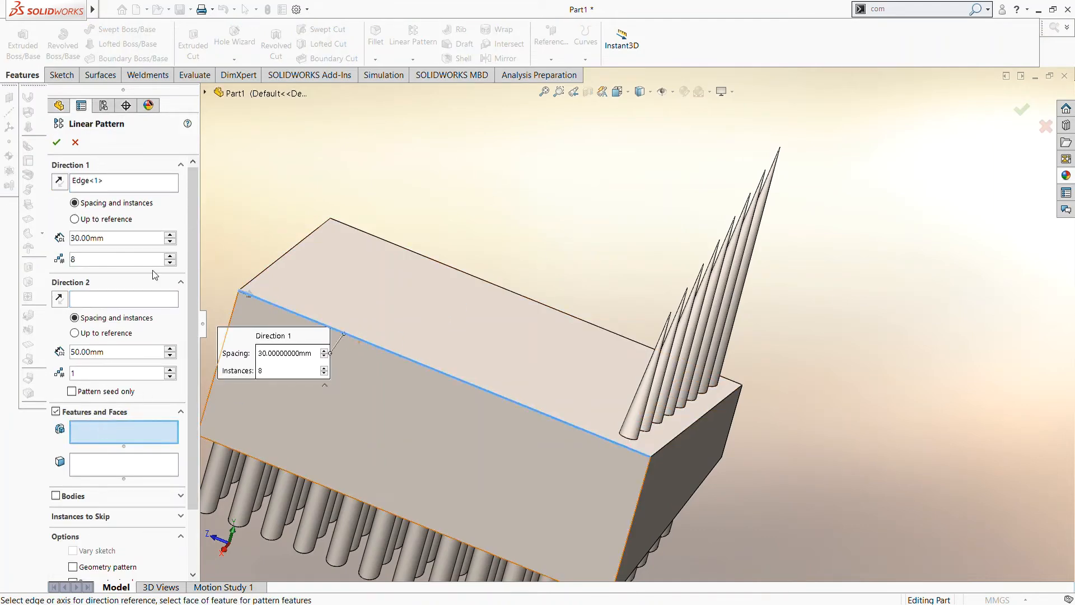
click(278, 94)
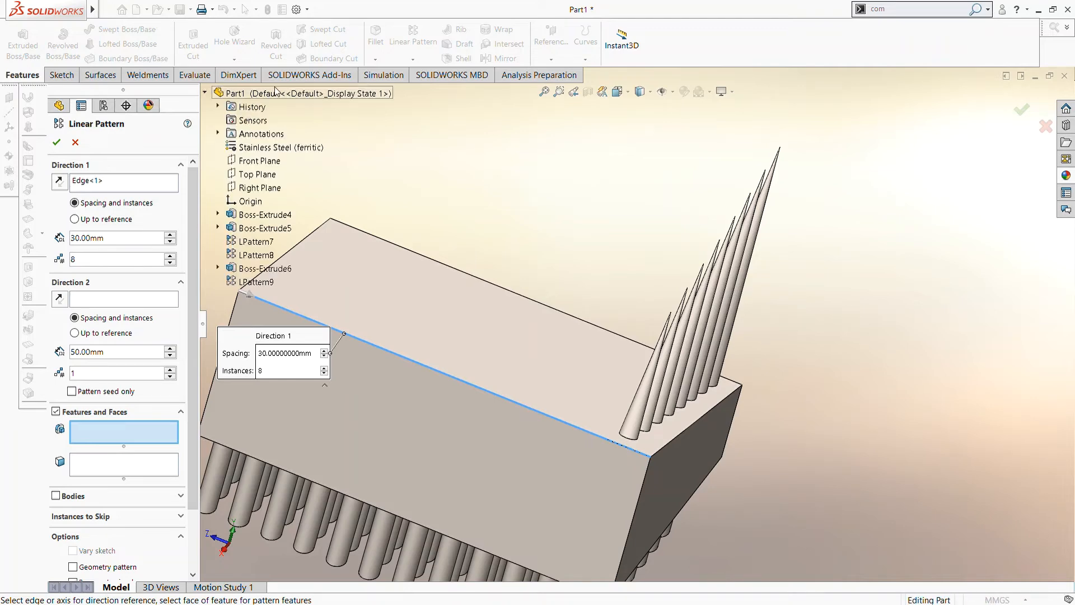
click(249, 282)
scroll(621, 319, up, 5)
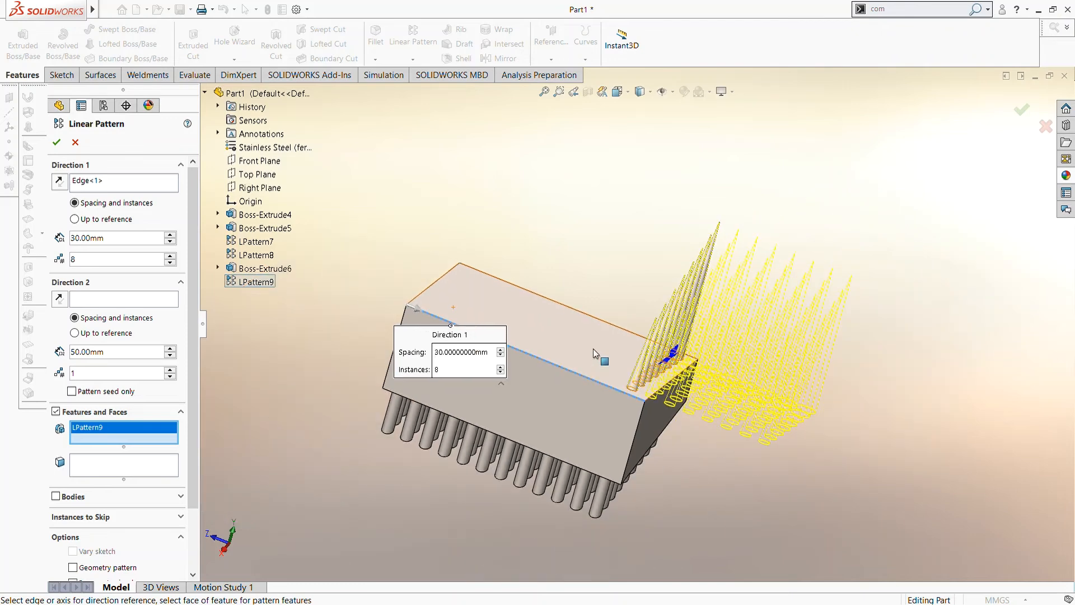
- Reverse the pattern direction so the peg rows run across the block, set 12 instances, and finish the pattern
middle_drag(622, 319, 563, 314)
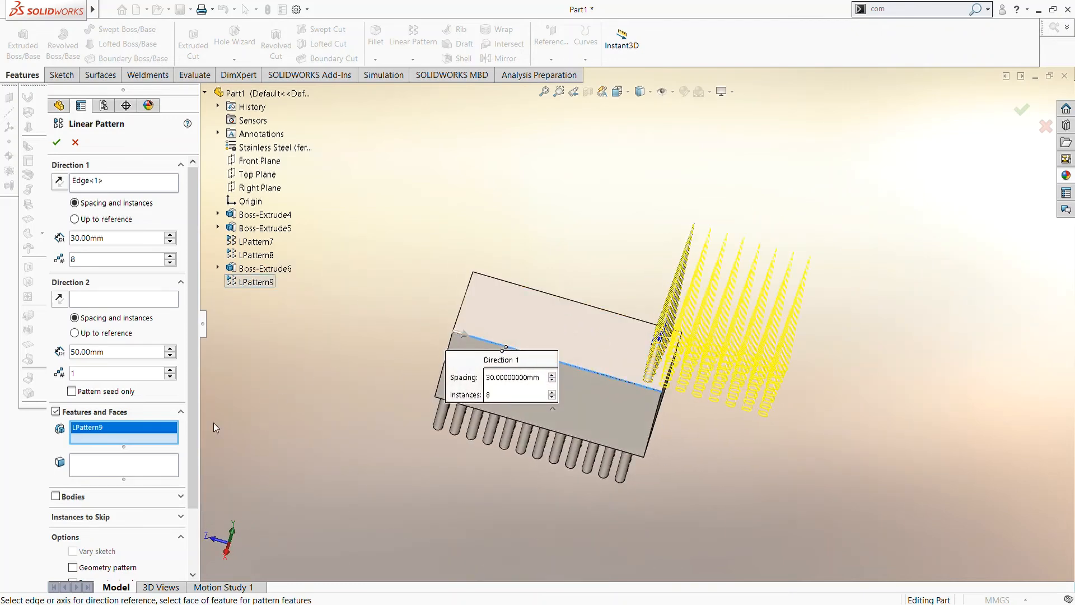
click(59, 182)
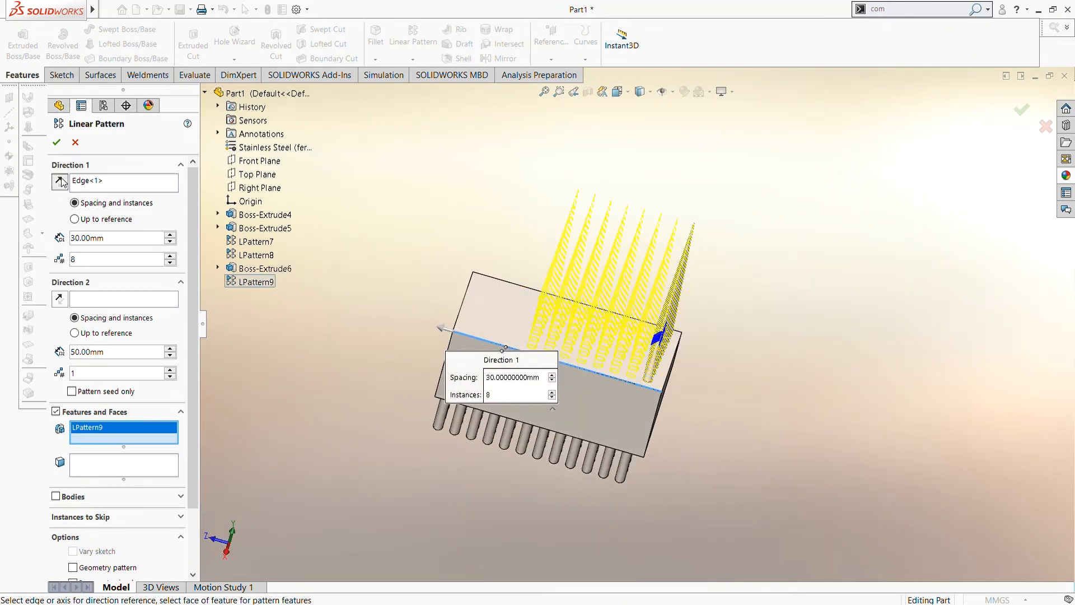
click(169, 256)
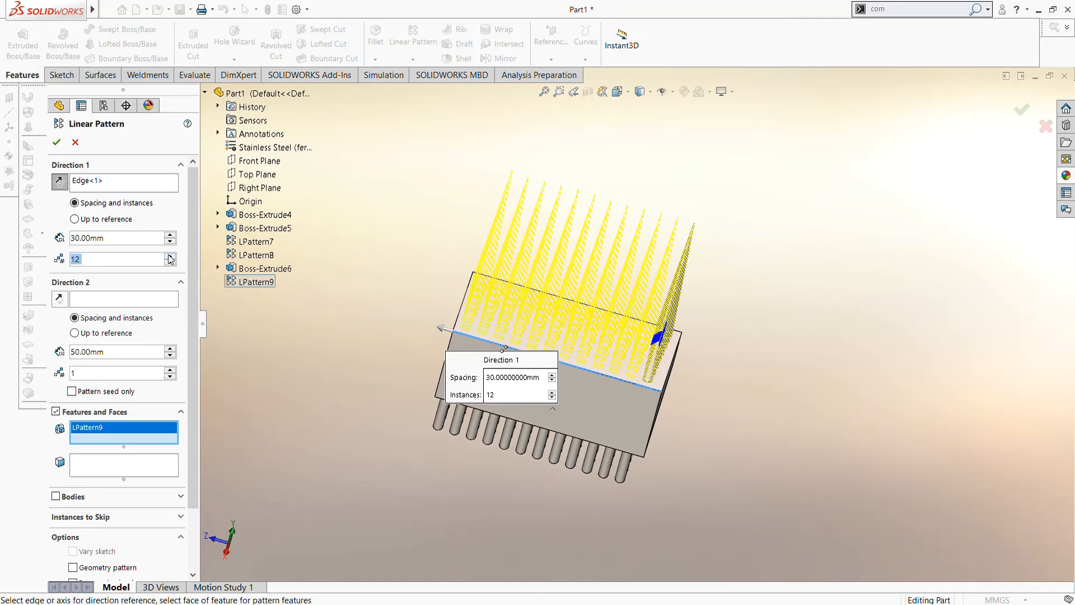
middle_drag(750, 302, 668, 324)
scroll(635, 313, down, 5)
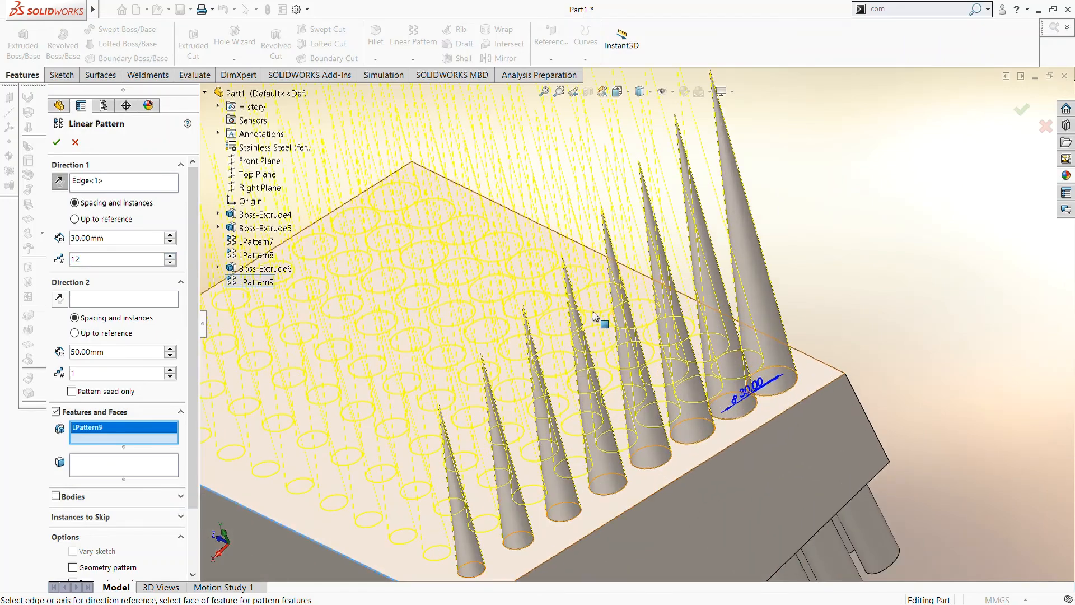
scroll(595, 316, up, 5)
middle_drag(597, 318, 722, 323)
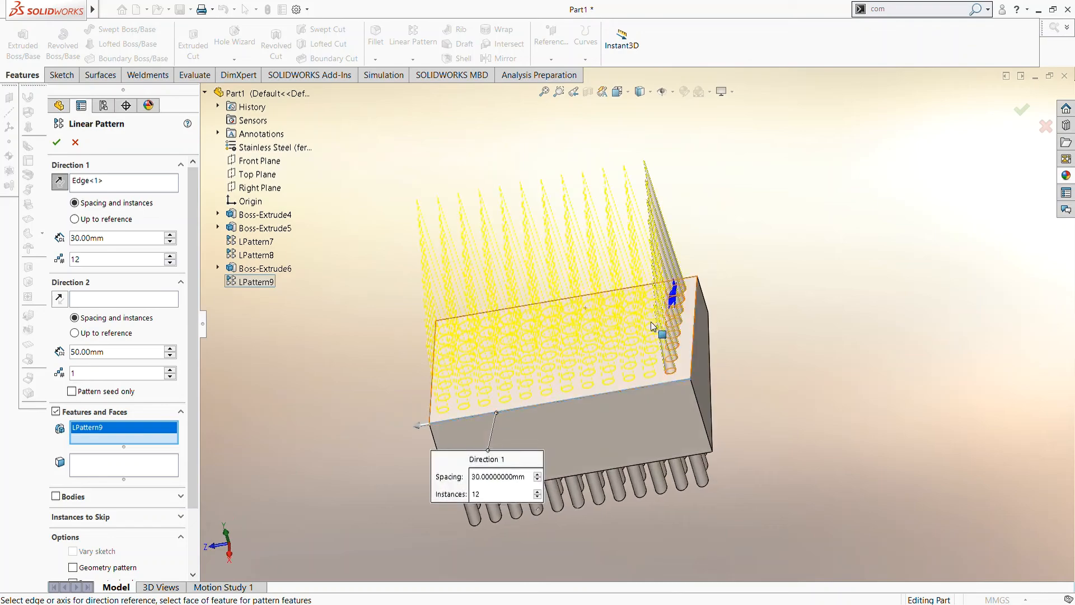
click(57, 142)
- Collapse the feature tree and examine the finished part in isometric and dimetric orientation
middle_drag(762, 193, 692, 241)
middle_drag(584, 258, 353, 426)
click(202, 324)
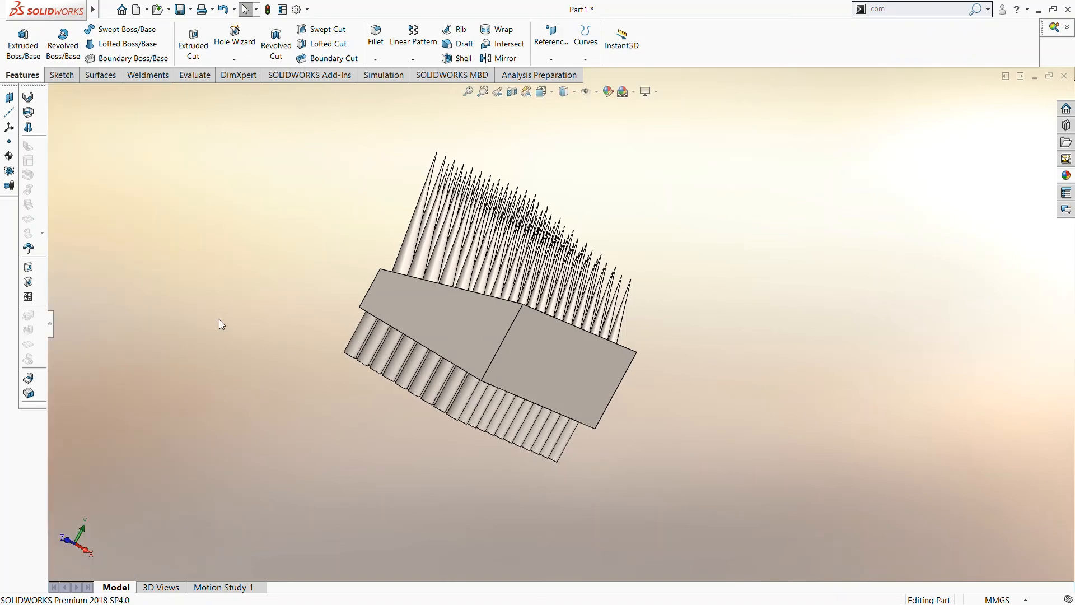
key(space)
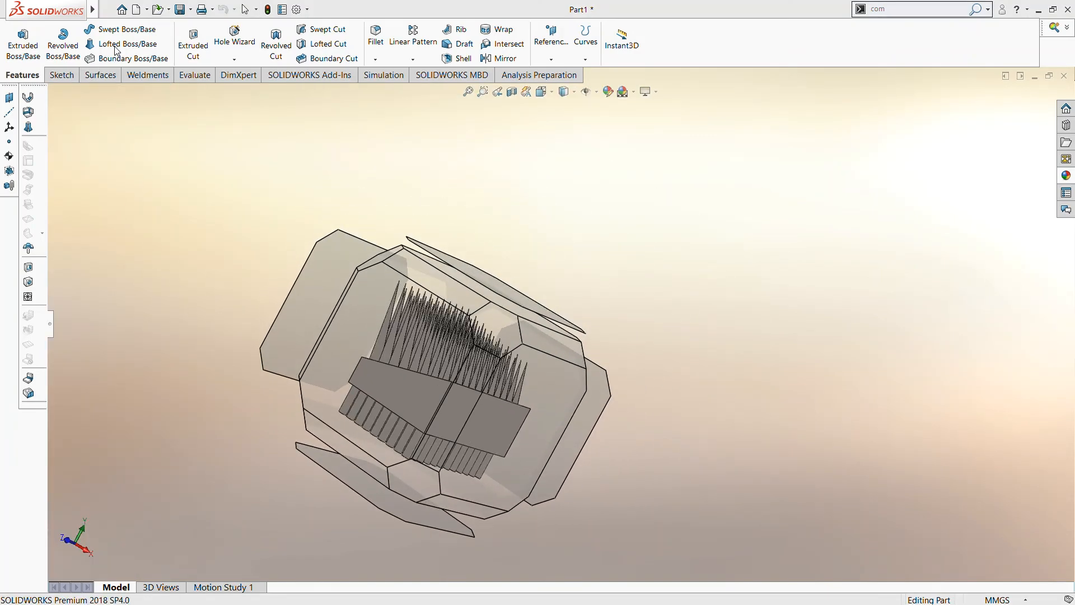
click(121, 74)
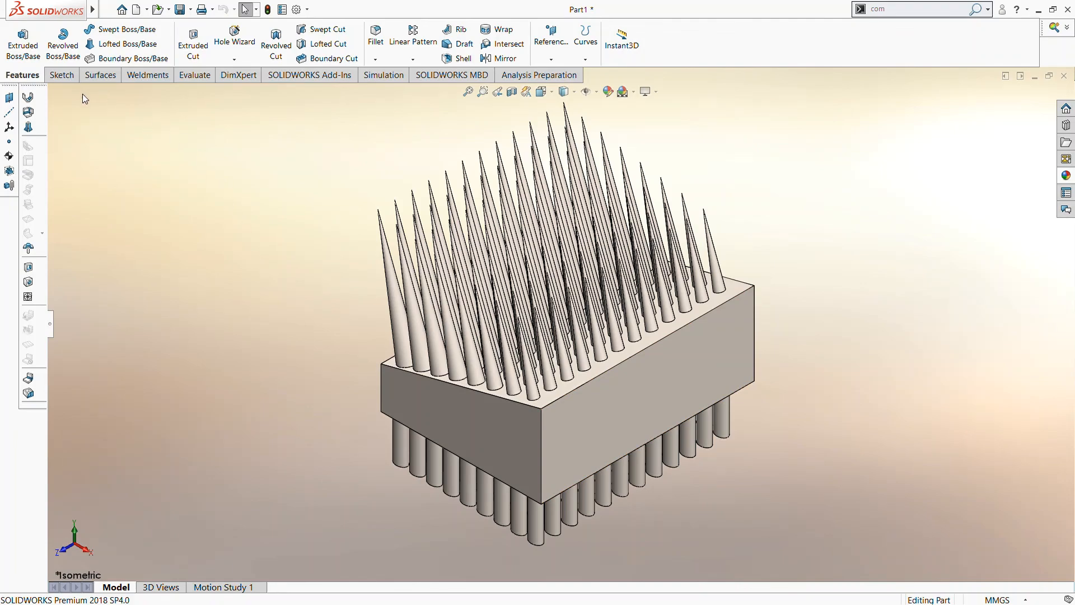
key(space)
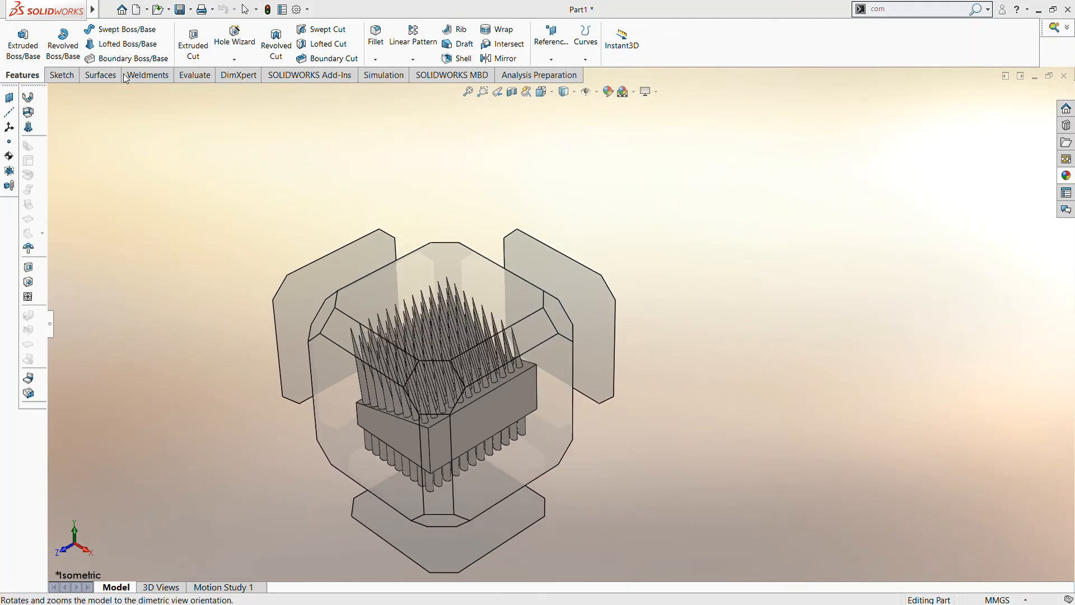
click(123, 73)
scroll(775, 211, up, 1)
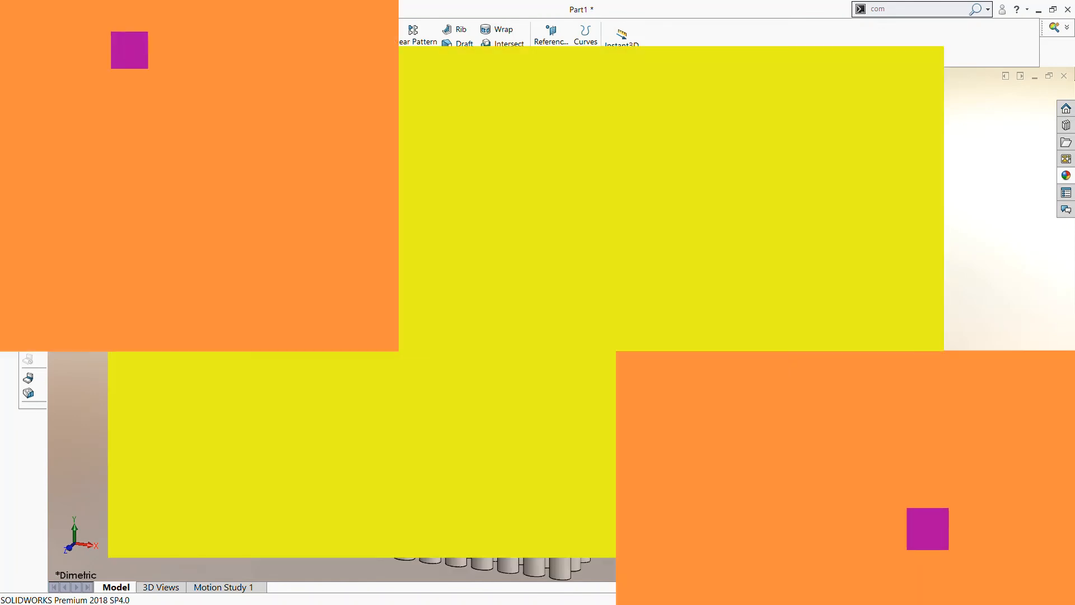